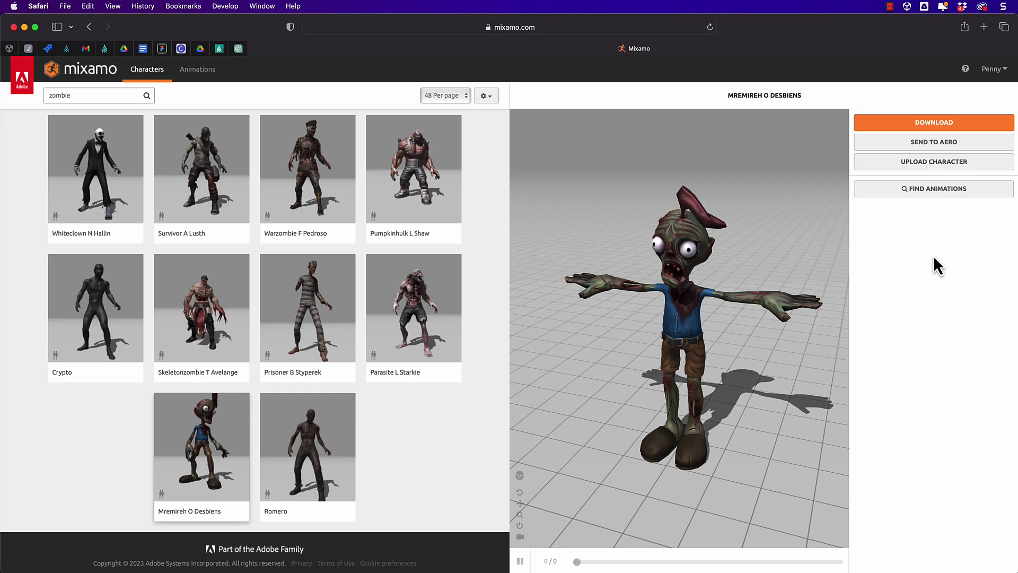
Download the Mremireh O Desbiens character from Mixamo as FBX for Unity (.fbx) in T-pose.
{"action": "key", "text": "super+Tab"}
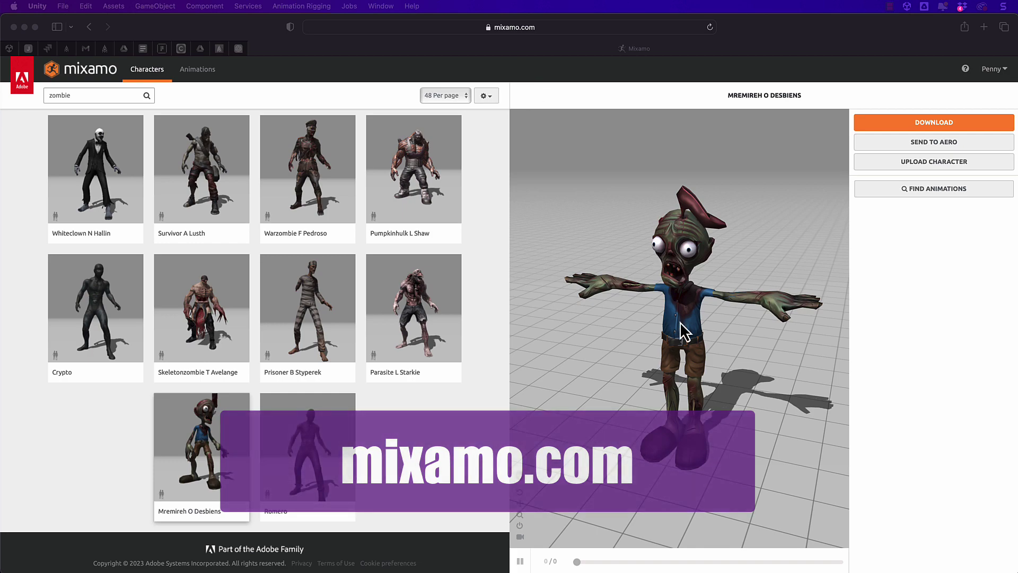
{"action": "left_click", "coordinate": [711, 412]}
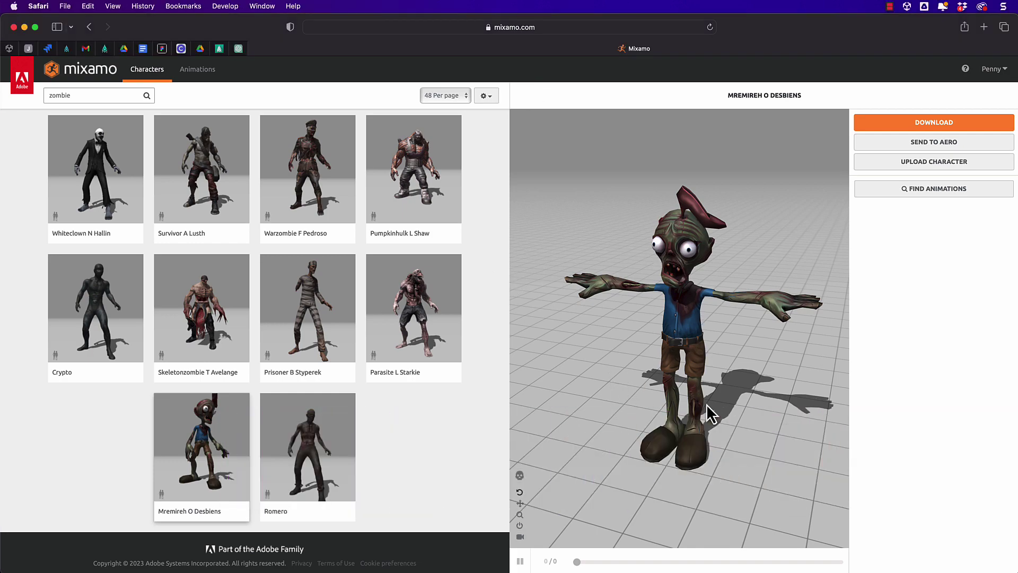
{"action": "left_click_drag", "start_coordinate": [656, 383], "coordinate": [672, 368]}
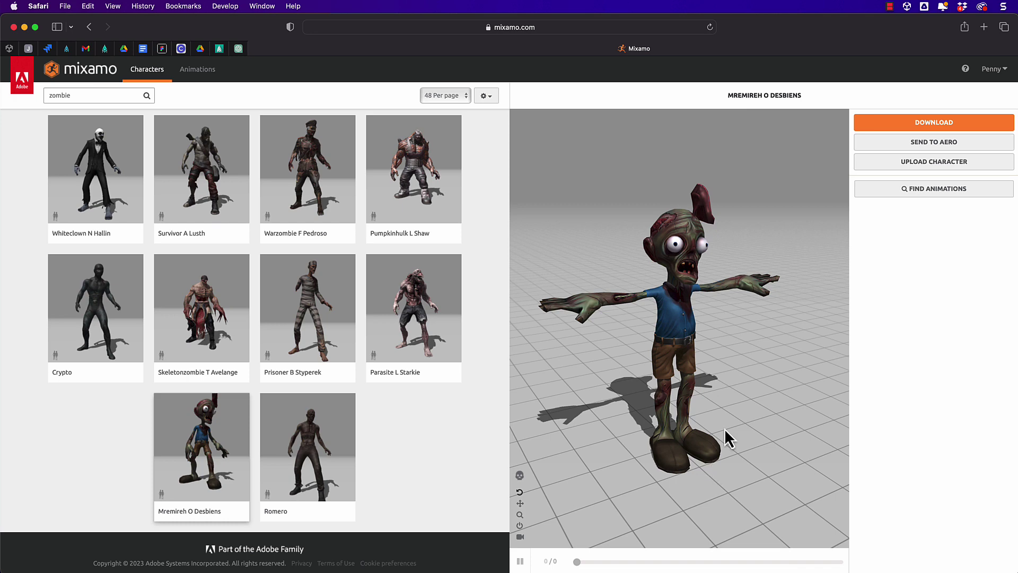
{"action": "left_click", "coordinate": [940, 123]}
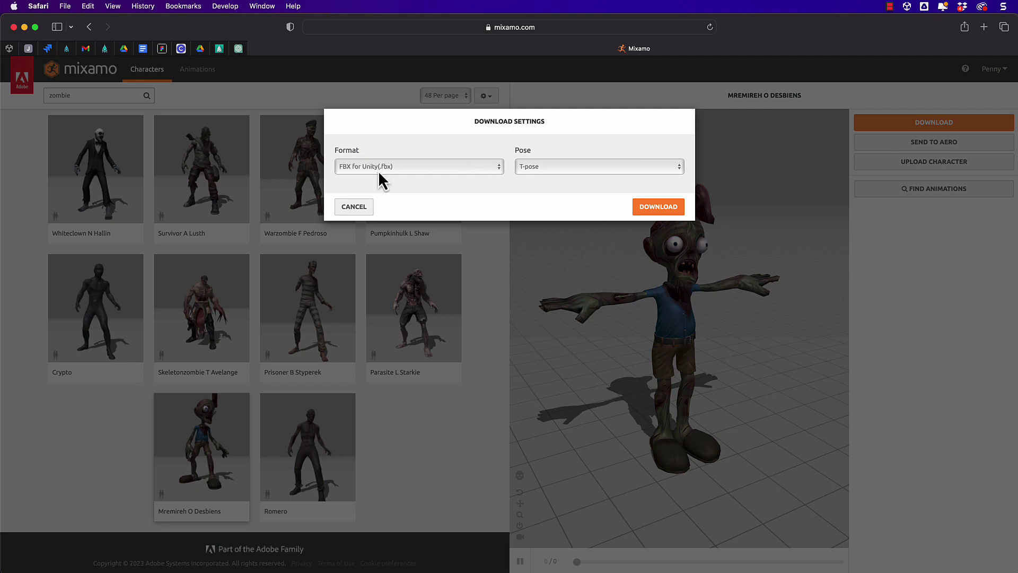
{"action": "left_click", "coordinate": [658, 207]}
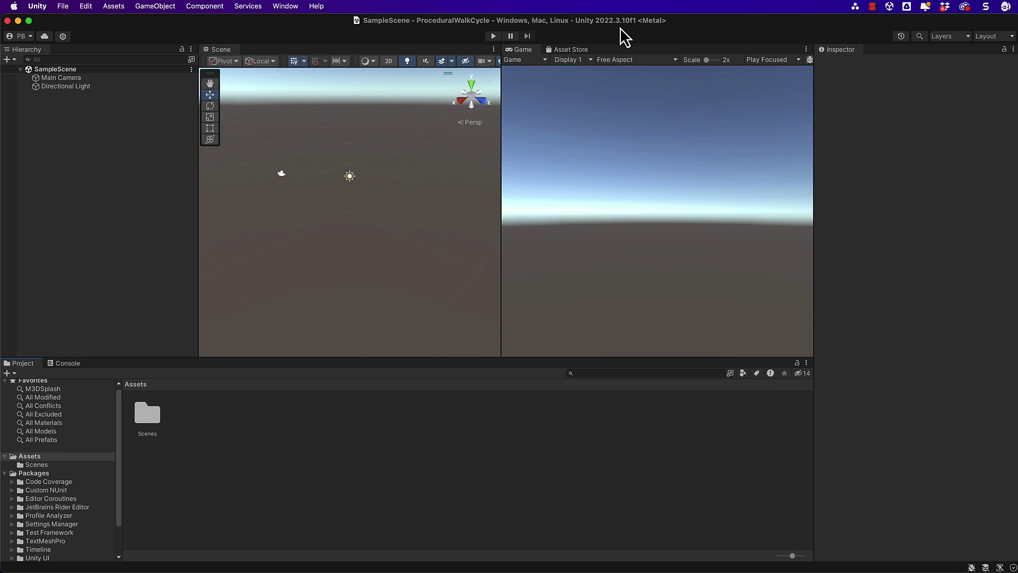
Install the Animation Rigging 1.2.1 package from the Unity Registry in the Package Manager.
{"action": "left_click", "coordinate": [286, 7]}
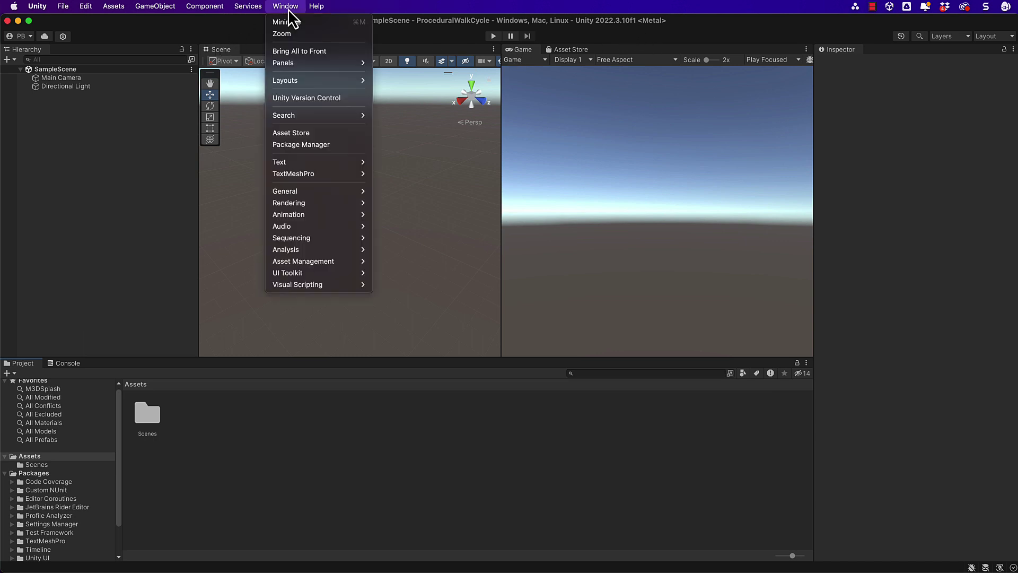
{"action": "left_click", "coordinate": [313, 145]}
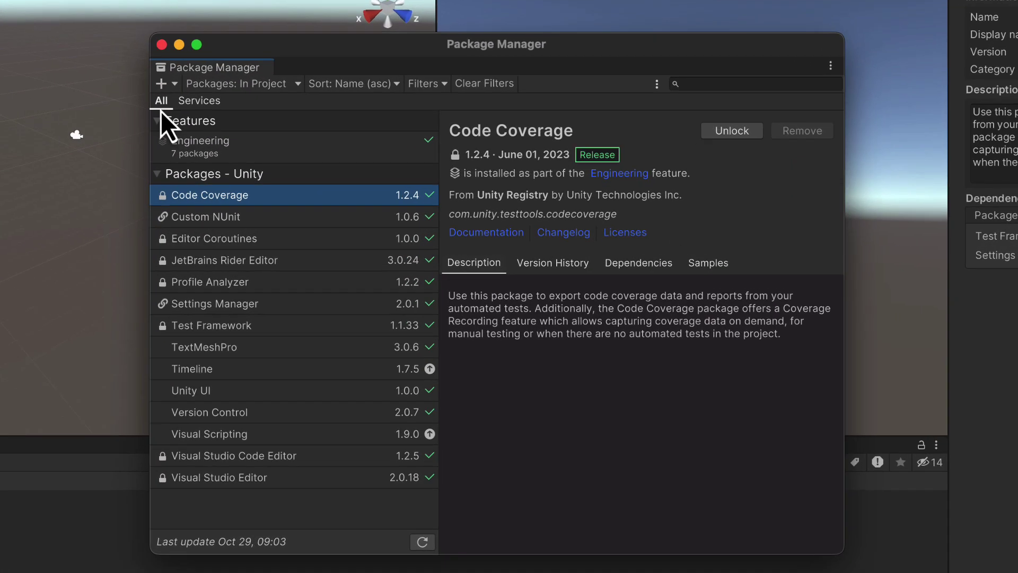
{"action": "left_click", "coordinate": [294, 85]}
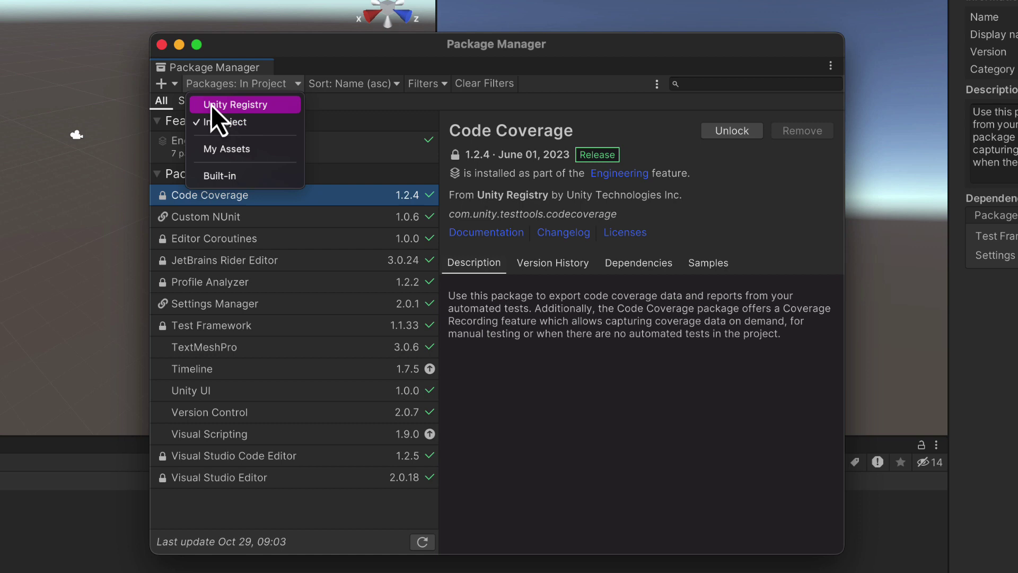
{"action": "left_click", "coordinate": [250, 105]}
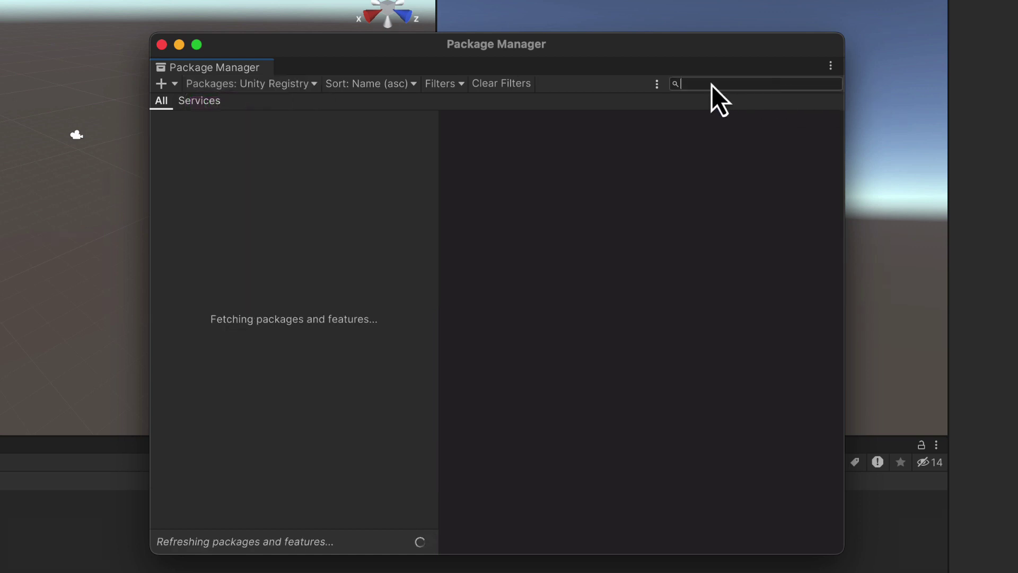
{"action": "type", "text": "Animation"}
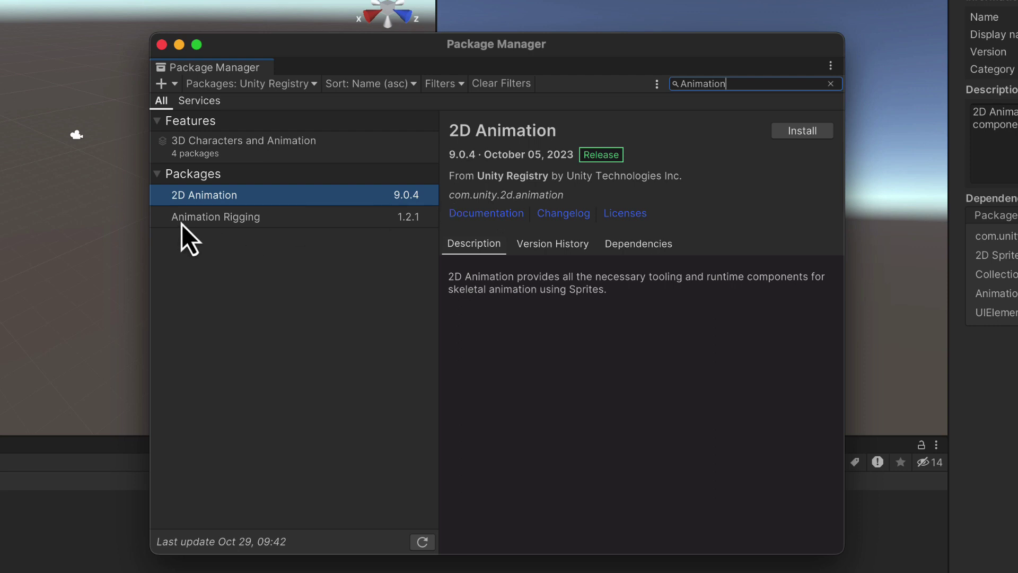
{"action": "left_click", "coordinate": [277, 223]}
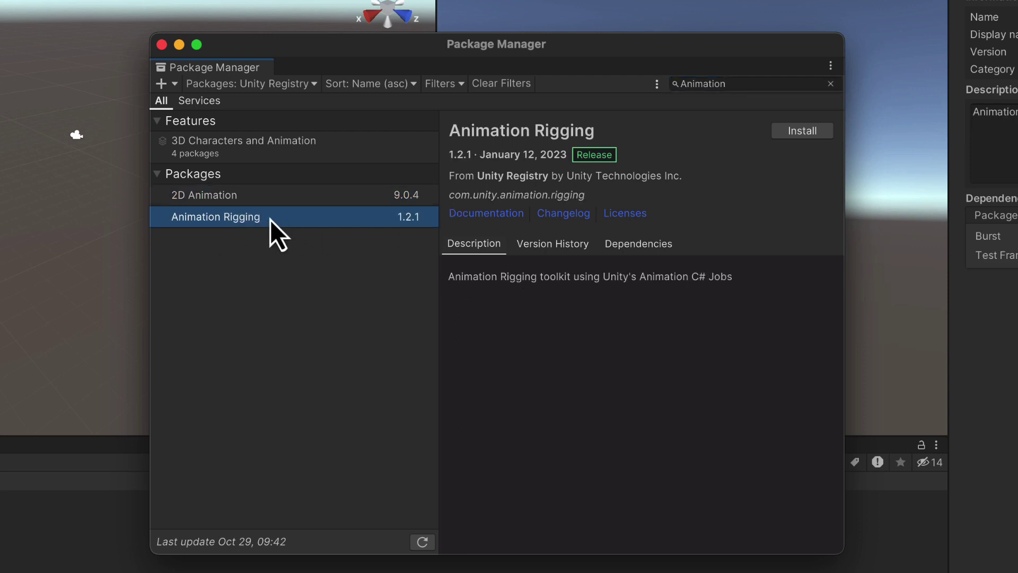
{"action": "left_click", "coordinate": [796, 132]}
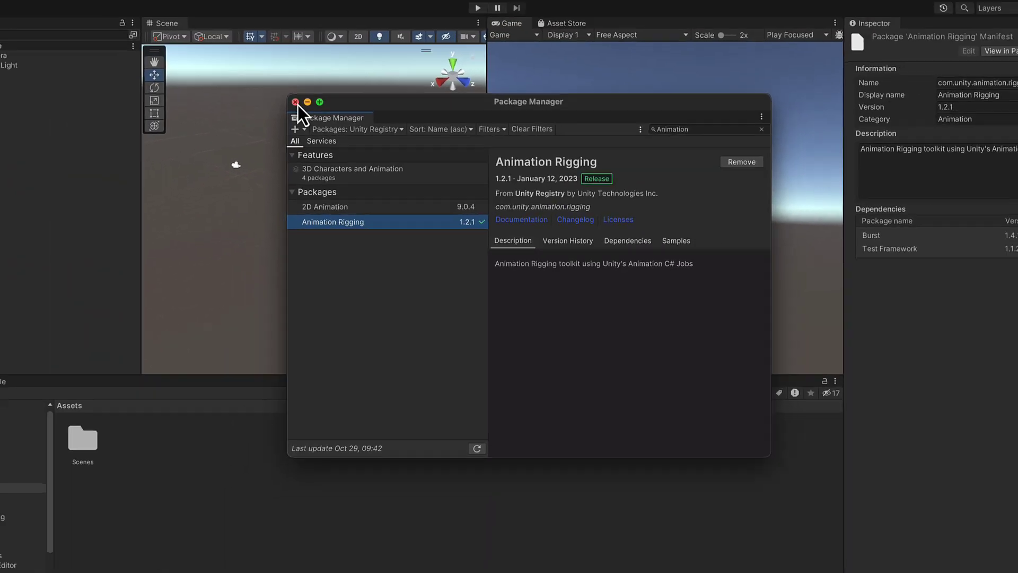
Close the Package Manager and import Mremireh O Desbiens.fbx into the Assets folder.
{"action": "left_click", "coordinate": [162, 45]}
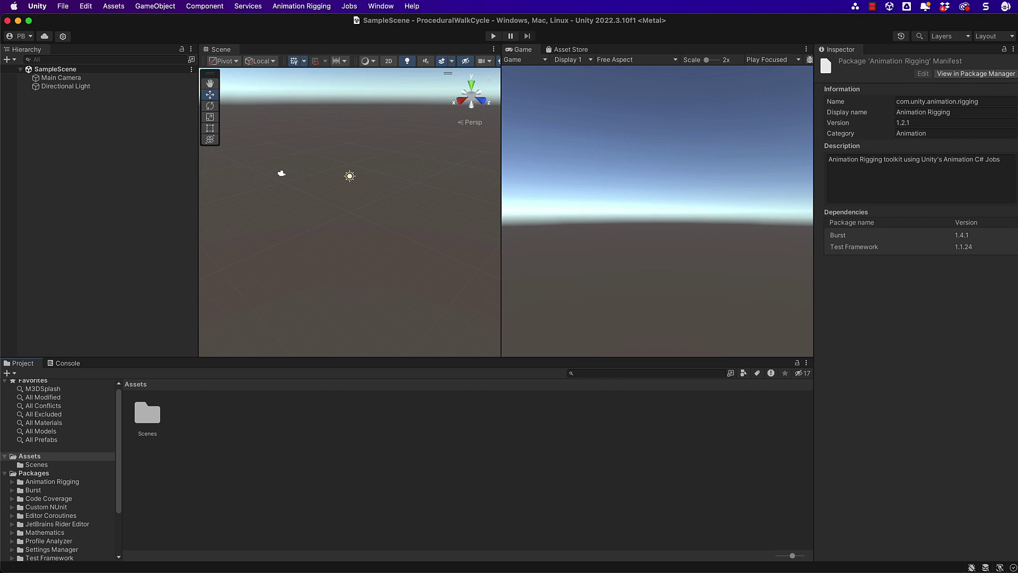
{"action": "left_click_drag", "start_coordinate": [11, 11], "coordinate": [267, 444]}
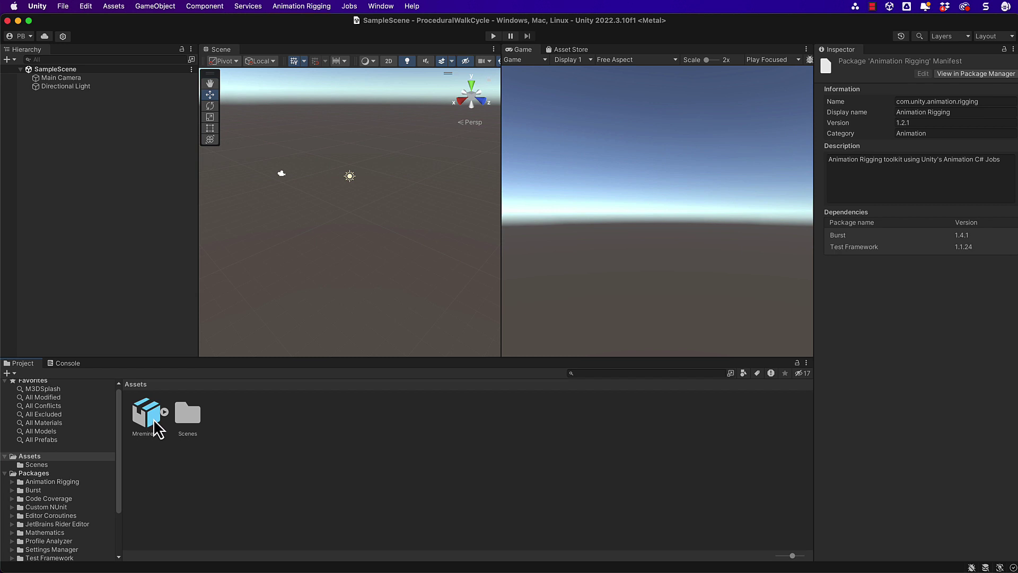
Place the Mremireh O Desbiens model at the scene origin, frame it, and expand its FBX sub-assets.
{"action": "left_click_drag", "start_coordinate": [154, 418], "coordinate": [69, 168]}
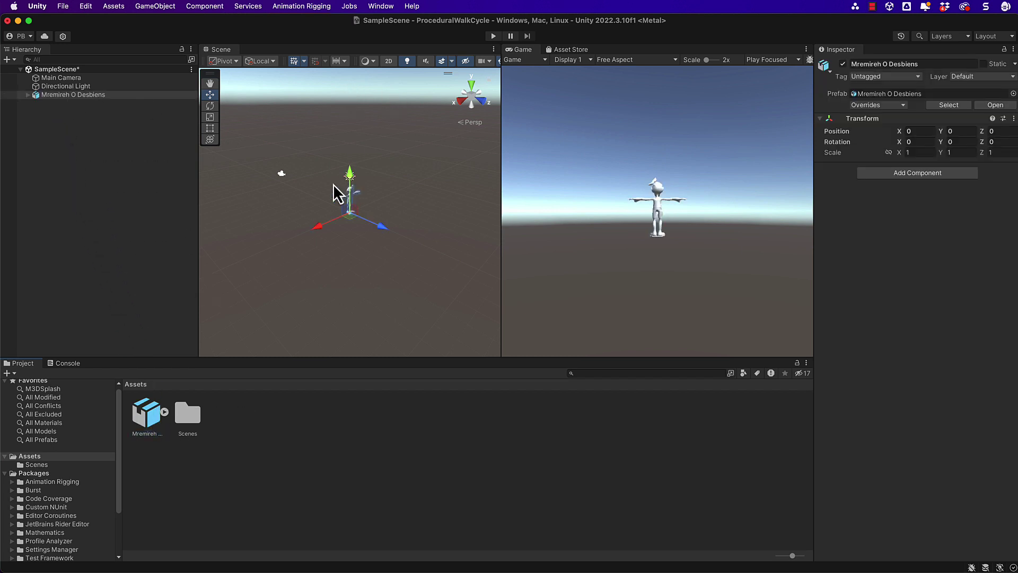
{"action": "double_click", "coordinate": [62, 96]}
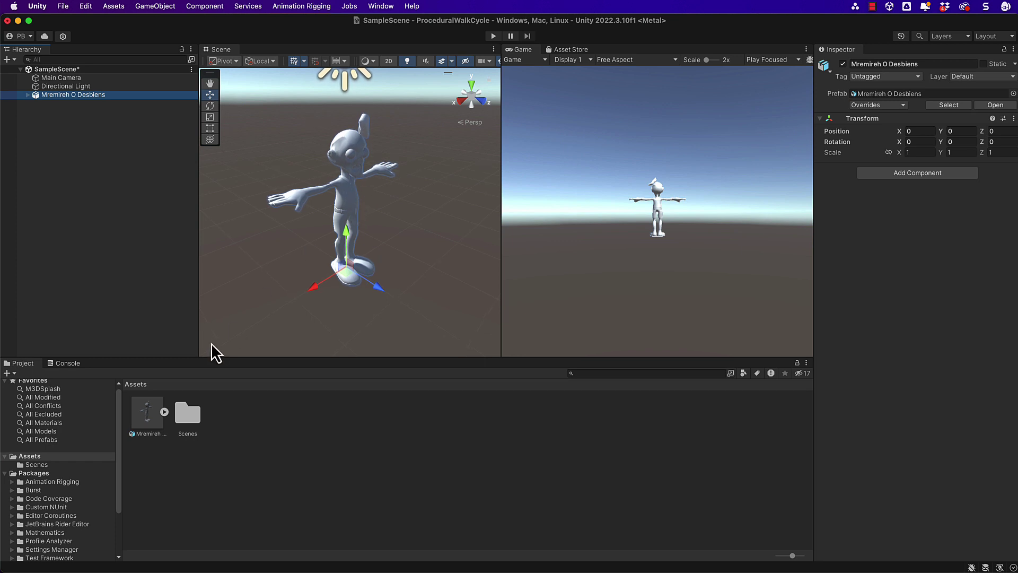
{"action": "left_click", "coordinate": [152, 416]}
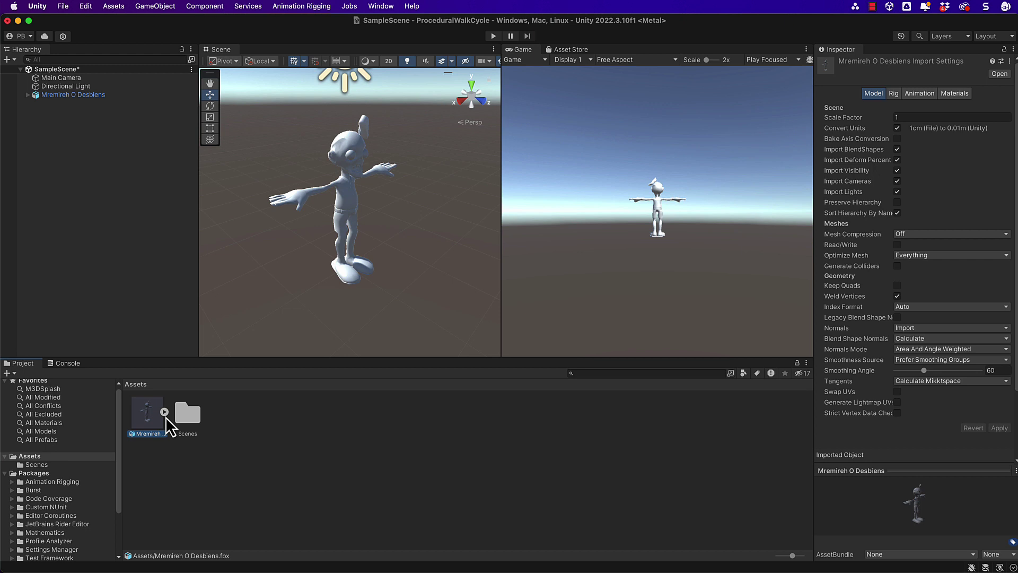
{"action": "left_click", "coordinate": [164, 413]}
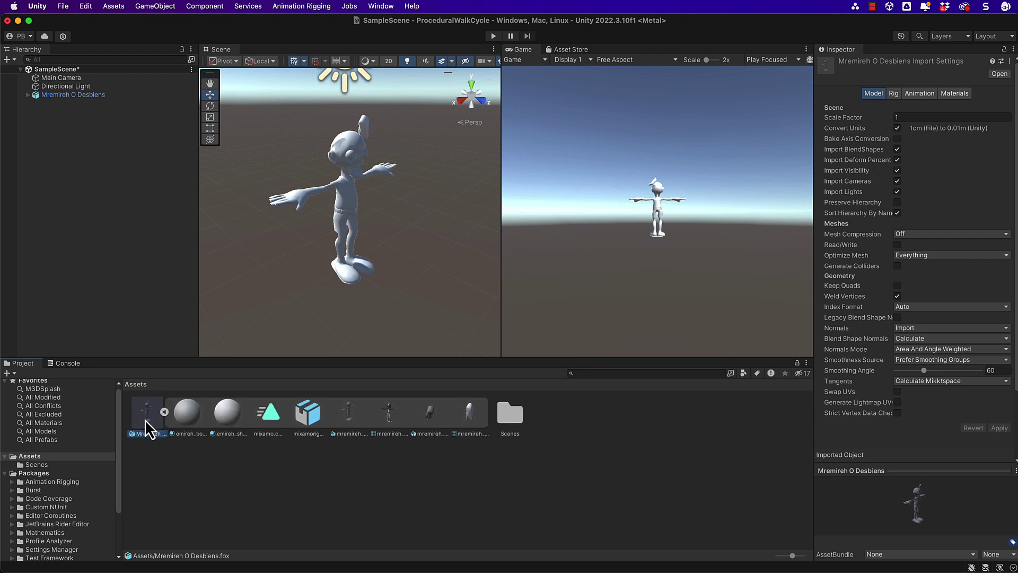
Extract the zombie's material textures into Assets and fix its normal map settings.
{"action": "left_click", "coordinate": [960, 93]}
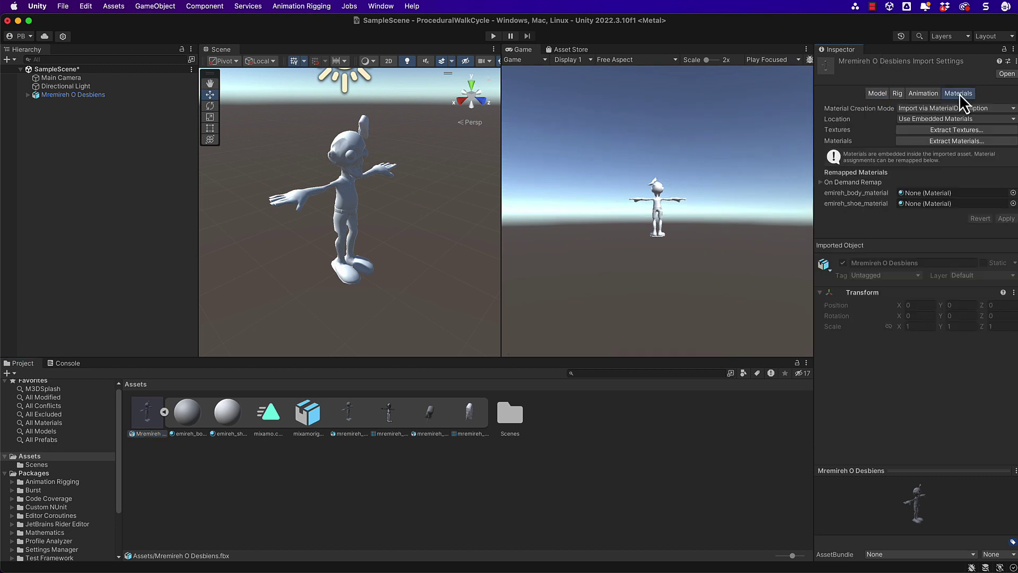
{"action": "left_click", "coordinate": [950, 130]}
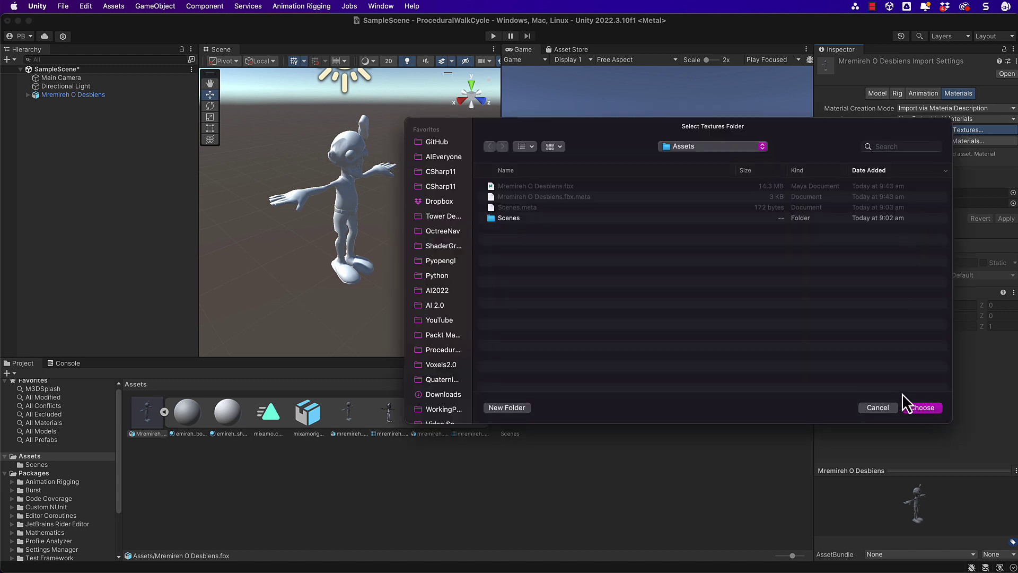
{"action": "left_click", "coordinate": [927, 407]}
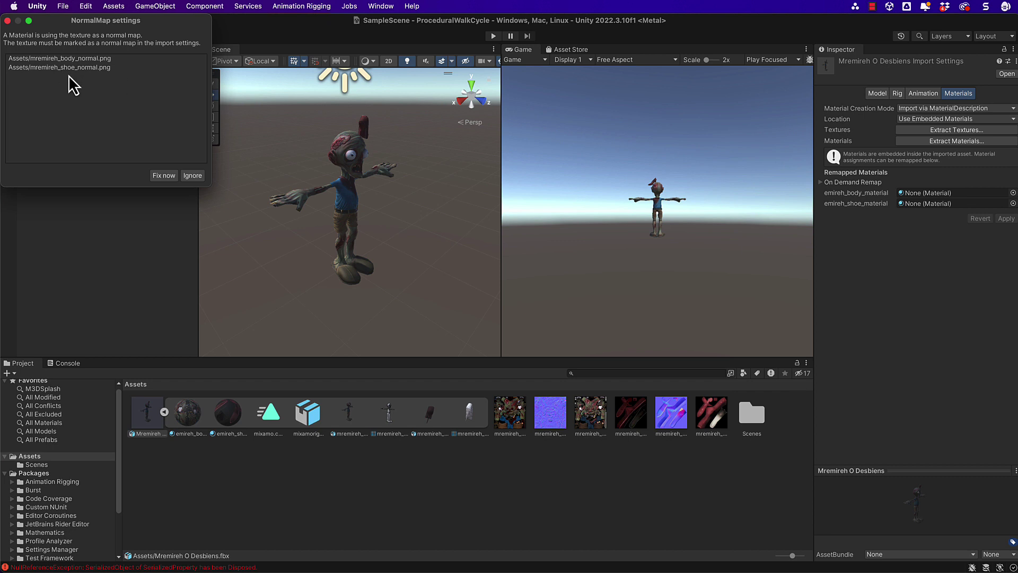
{"action": "left_click", "coordinate": [162, 175]}
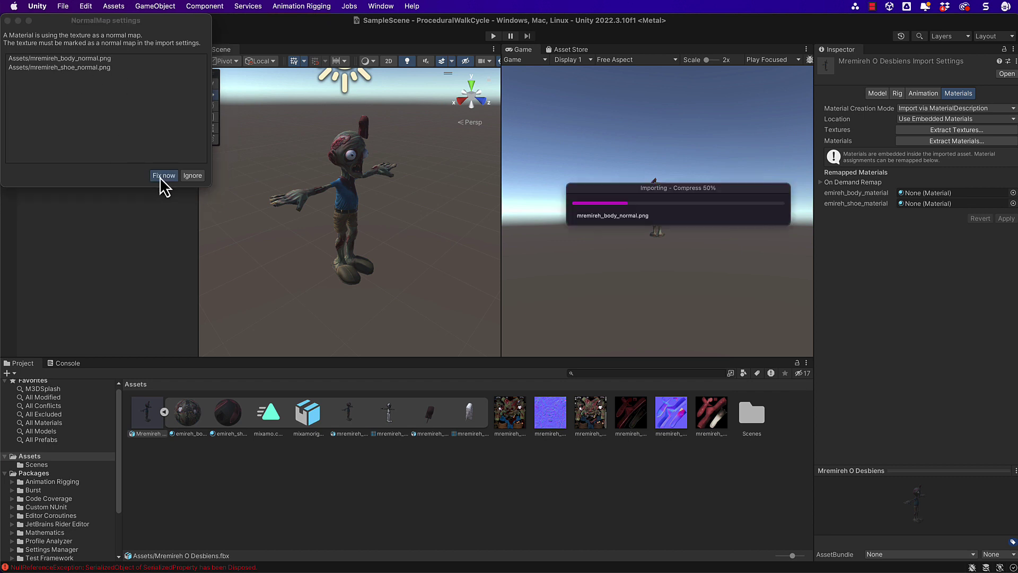
{"action": "left_click", "coordinate": [433, 249]}
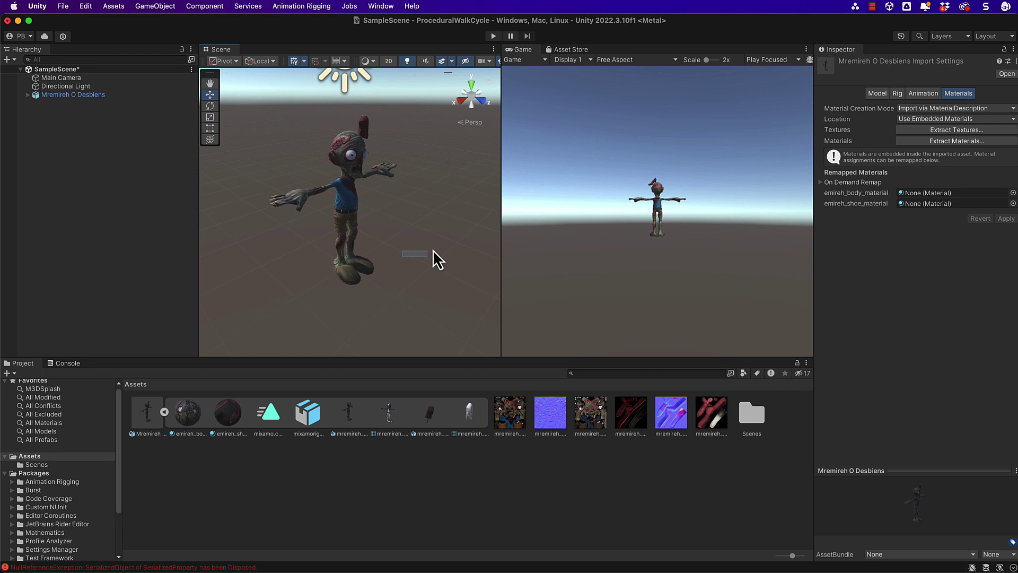
{"action": "left_click_drag", "start_coordinate": [428, 259], "coordinate": [401, 255], "text": "alt"}
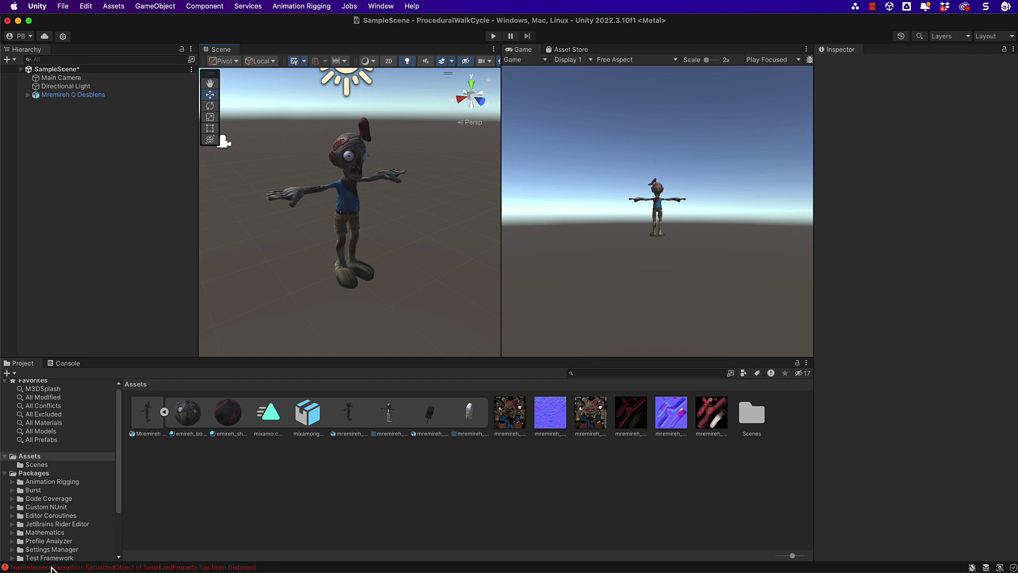
Add a Plane to the scene and lower it to the zombie's feet.
{"action": "left_click", "coordinate": [65, 364]}
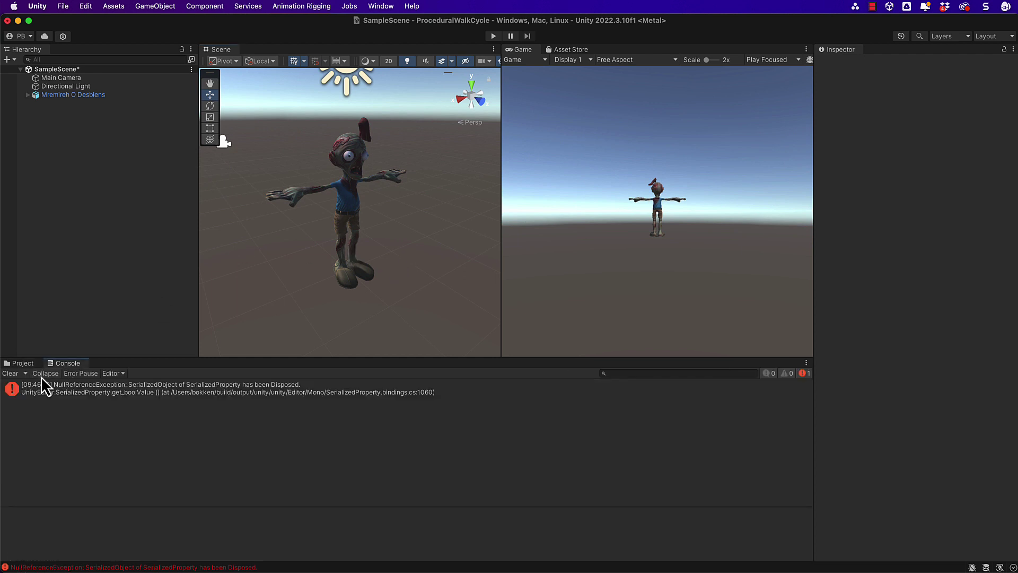
{"action": "left_click", "coordinate": [21, 363]}
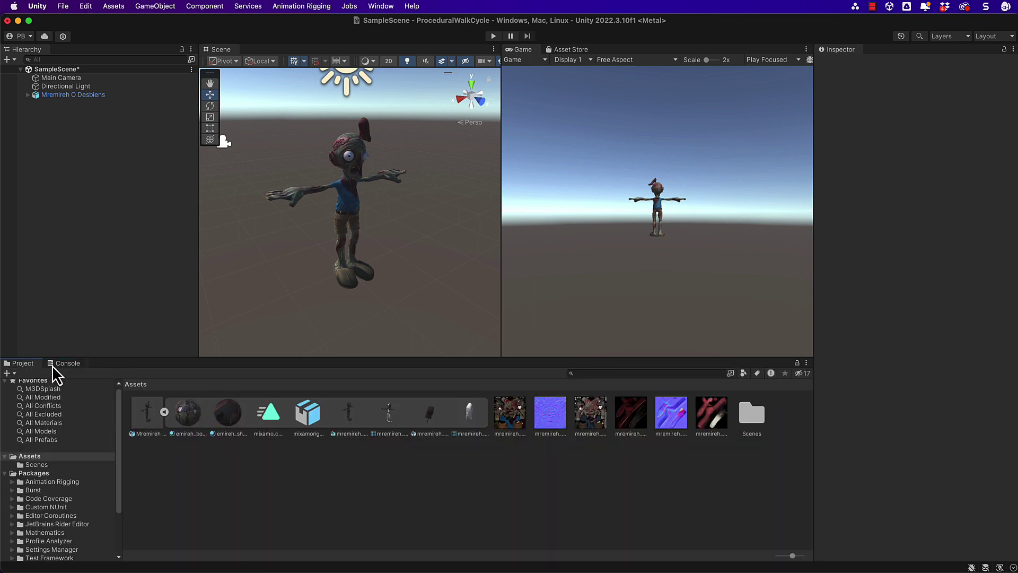
{"action": "right_click", "coordinate": [76, 173]}
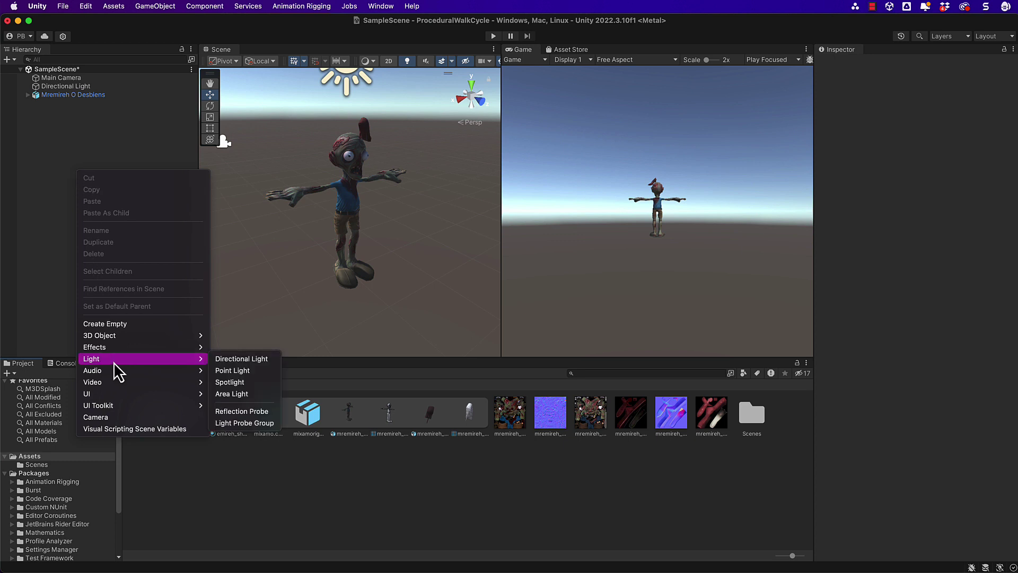
{"action": "mouse_move", "coordinate": [109, 337]}
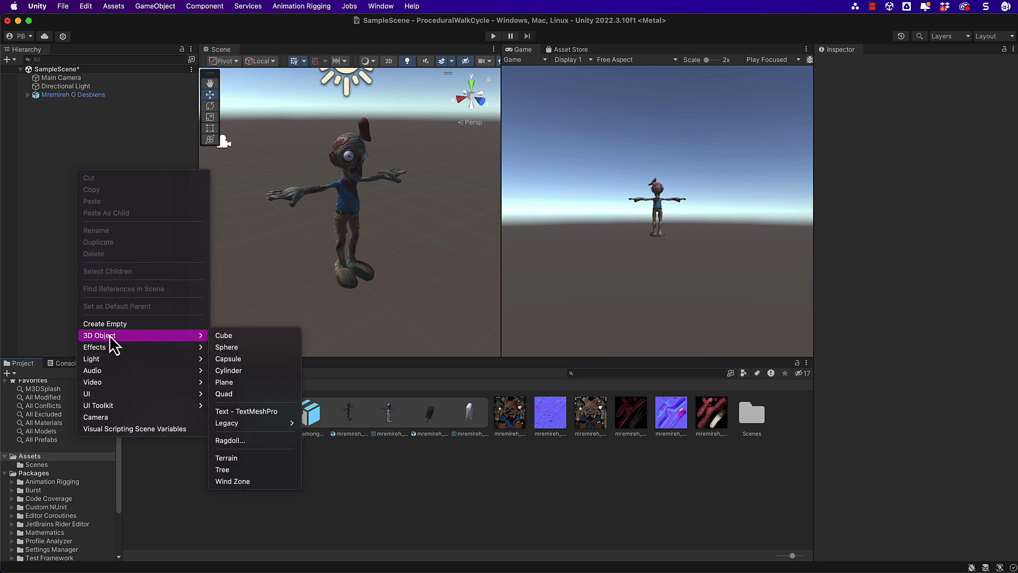
{"action": "left_click", "coordinate": [241, 383]}
{"action": "key", "text": "Return"}
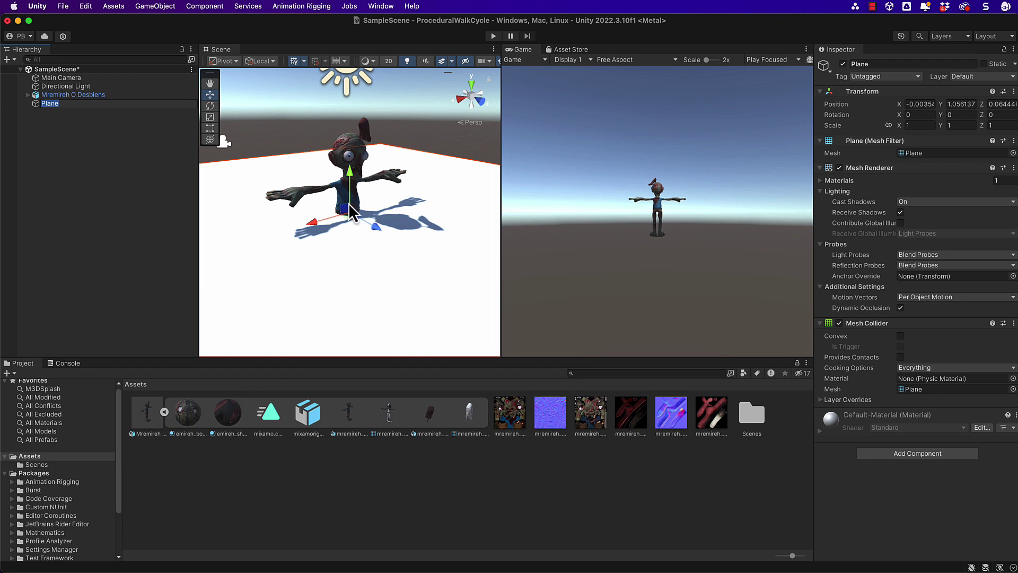
{"action": "left_click", "coordinate": [348, 175]}
{"action": "left_click_drag", "start_coordinate": [348, 175], "coordinate": [342, 233]}
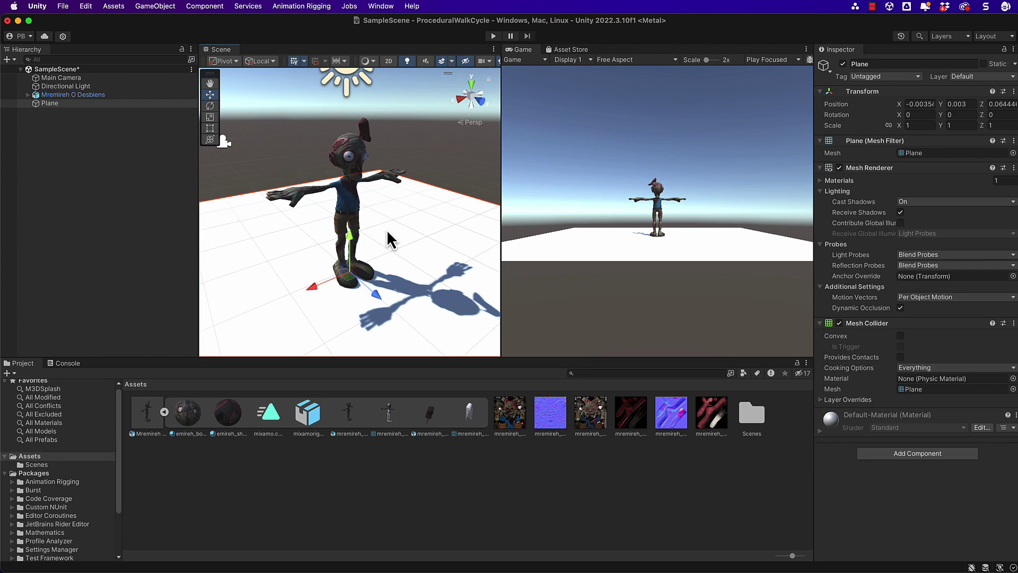
Scale the plane evenly to about 12.98 on every axis as a wide floor.
{"action": "scroll", "coordinate": [387, 238], "scroll_direction": "down", "scroll_amount": 5}
{"action": "key", "text": "r"}
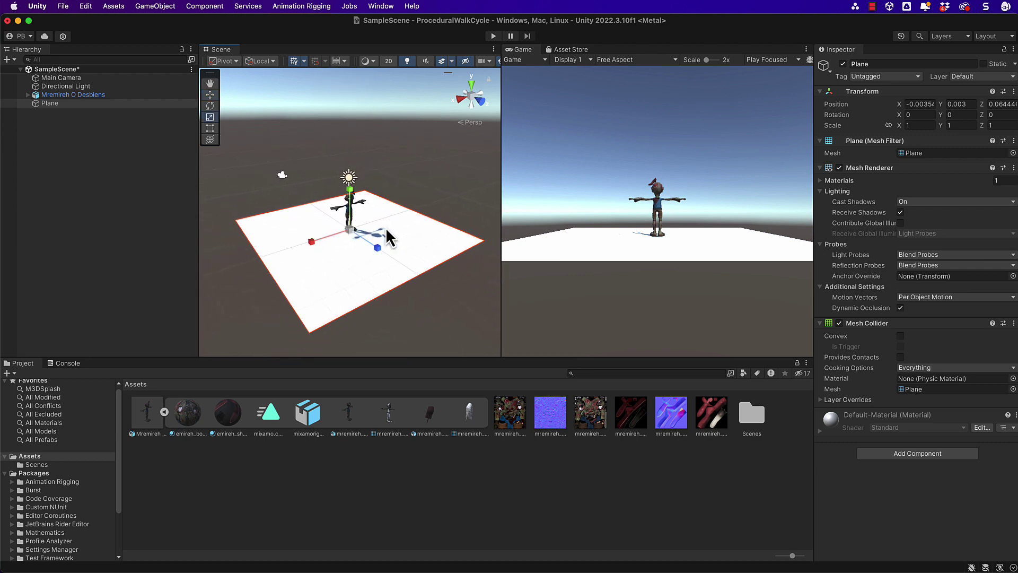
{"action": "left_click_drag", "start_coordinate": [351, 234], "coordinate": [419, 225]}
{"action": "left_click_drag", "start_coordinate": [350, 232], "coordinate": [439, 213]}
{"action": "left_click", "coordinate": [165, 412]}
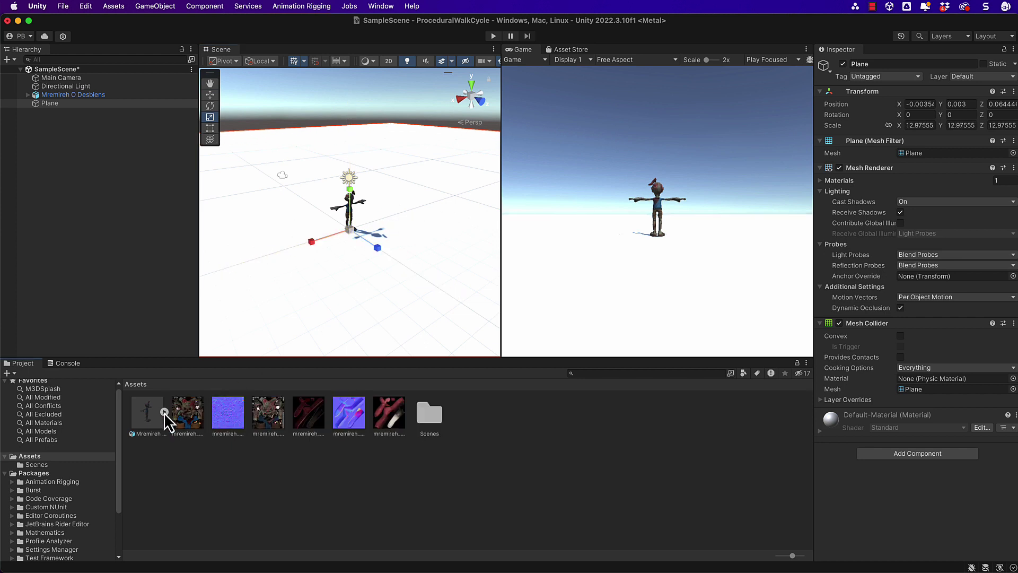
{"action": "scroll", "coordinate": [350, 239], "scroll_direction": "up", "scroll_amount": 3}
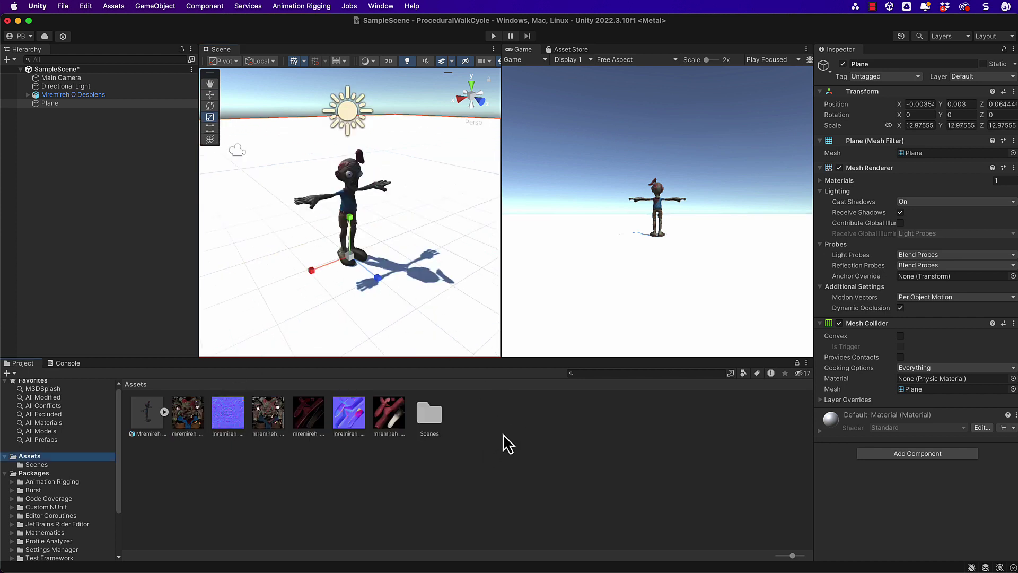
{"action": "right_click", "coordinate": [504, 433]}
Create a new material named Black in the Assets folder.
{"action": "mouse_move", "coordinate": [534, 424]}
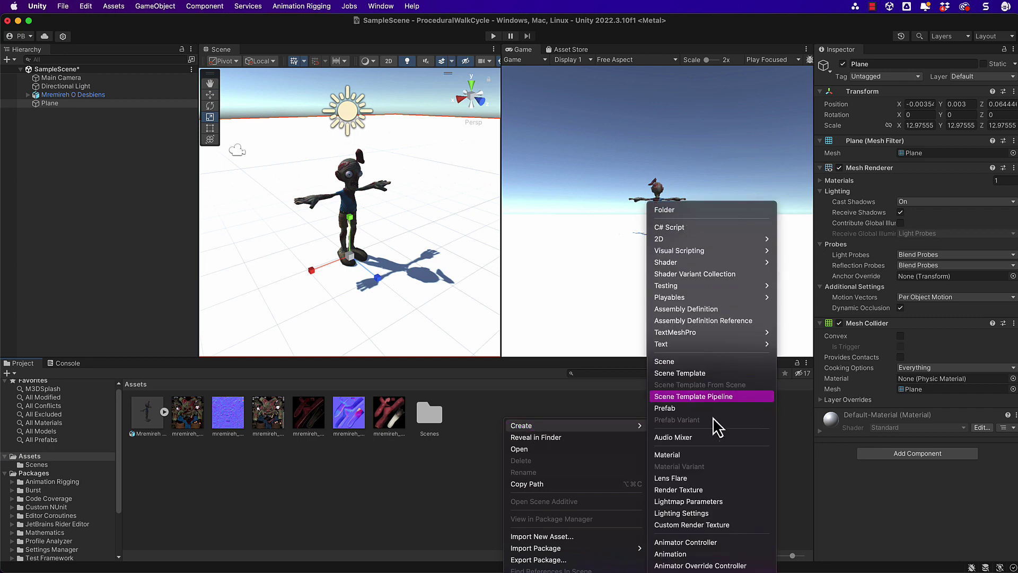
{"action": "left_click", "coordinate": [692, 455]}
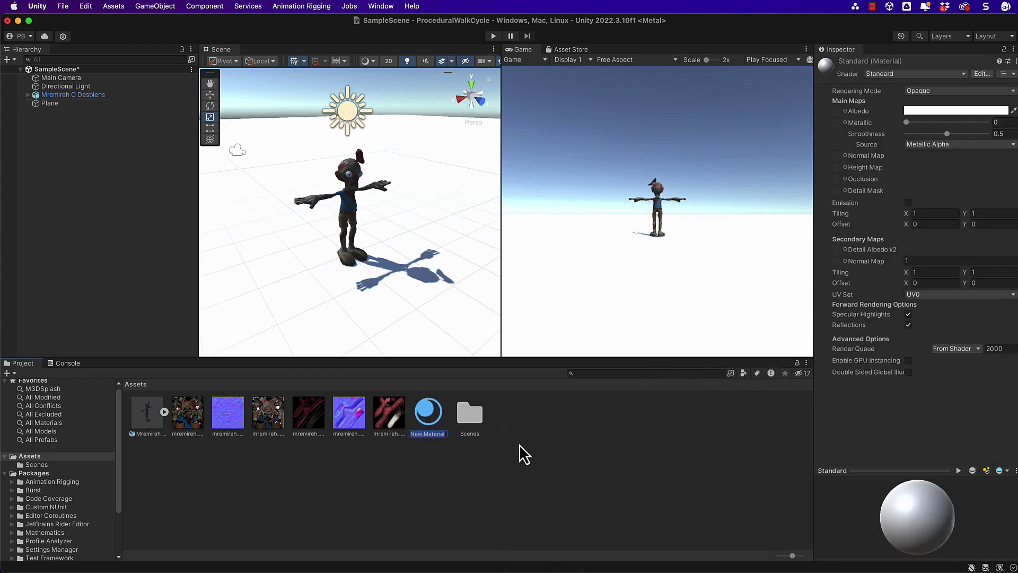
{"action": "type", "text": "Black"}
{"action": "key", "text": "Return"}
Apply the Black material to the ground plane and set its albedo to pure black (000000).
{"action": "left_click_drag", "start_coordinate": [146, 419], "coordinate": [261, 318]}
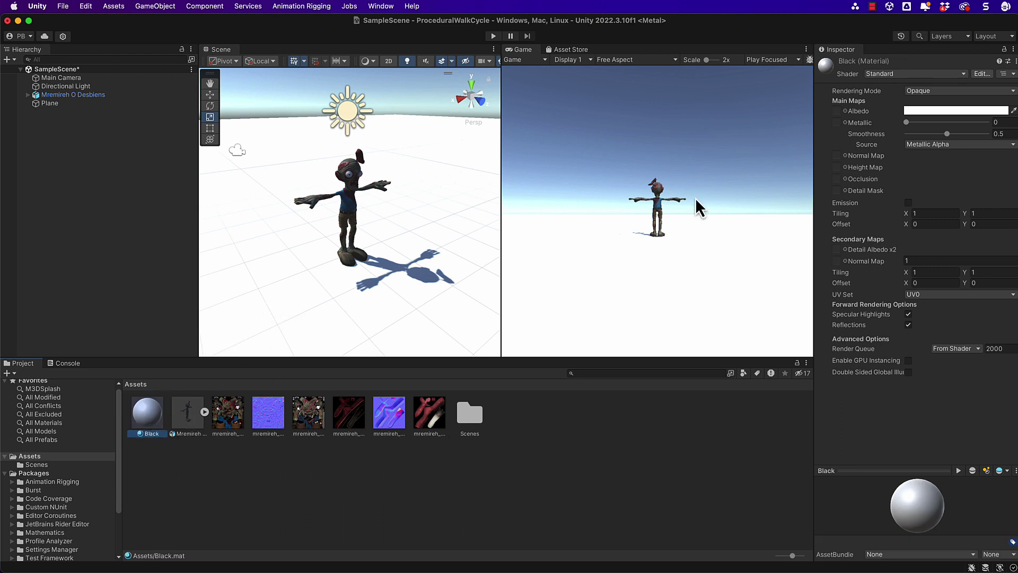
{"action": "left_click", "coordinate": [966, 111]}
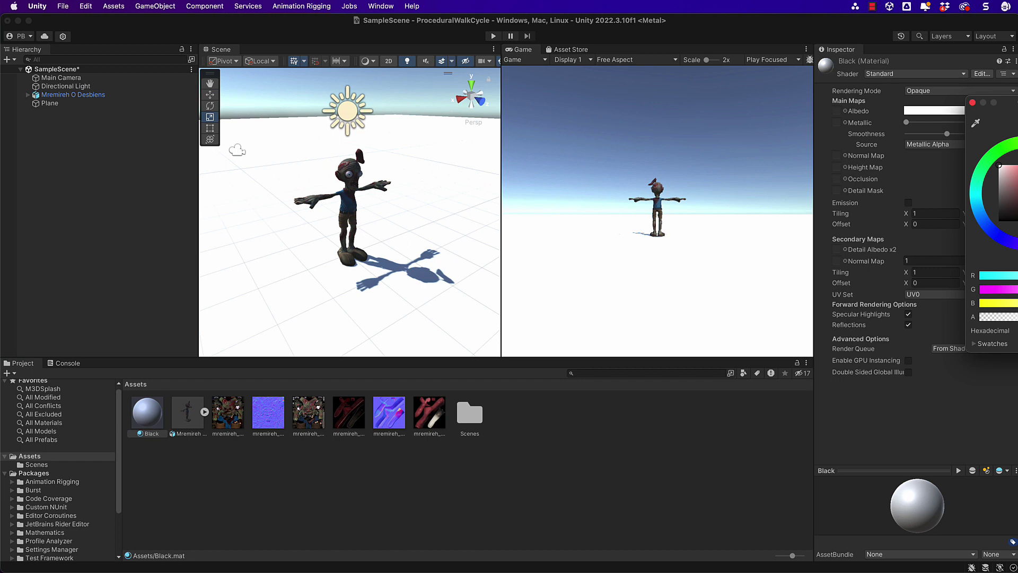
{"action": "left_click_drag", "start_coordinate": [923, 216], "coordinate": [908, 239]}
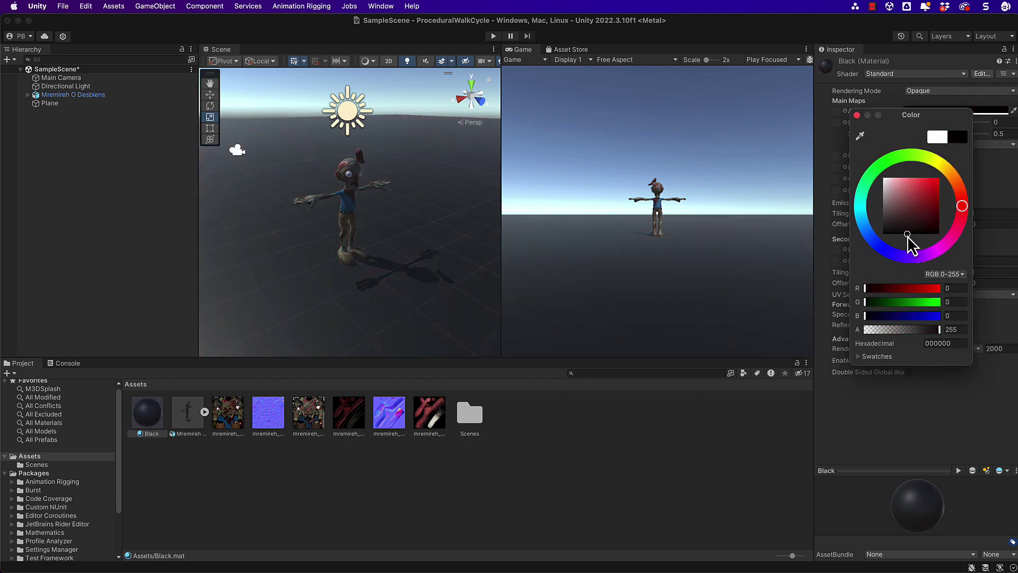
{"action": "left_click", "coordinate": [857, 116]}
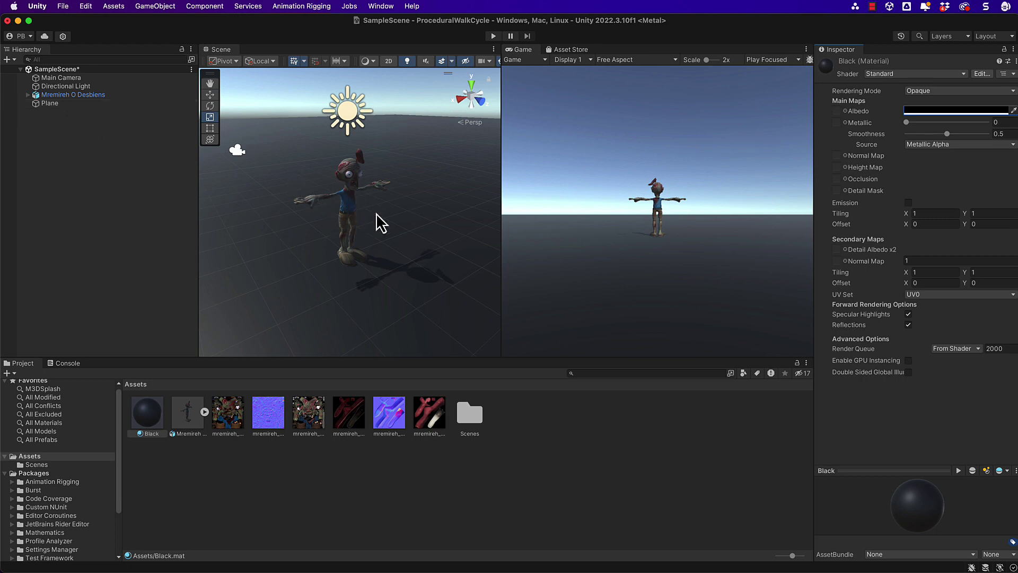
Align the Main Camera with a side Scene view of the zombie using Align With View.
{"action": "left_click", "coordinate": [60, 79]}
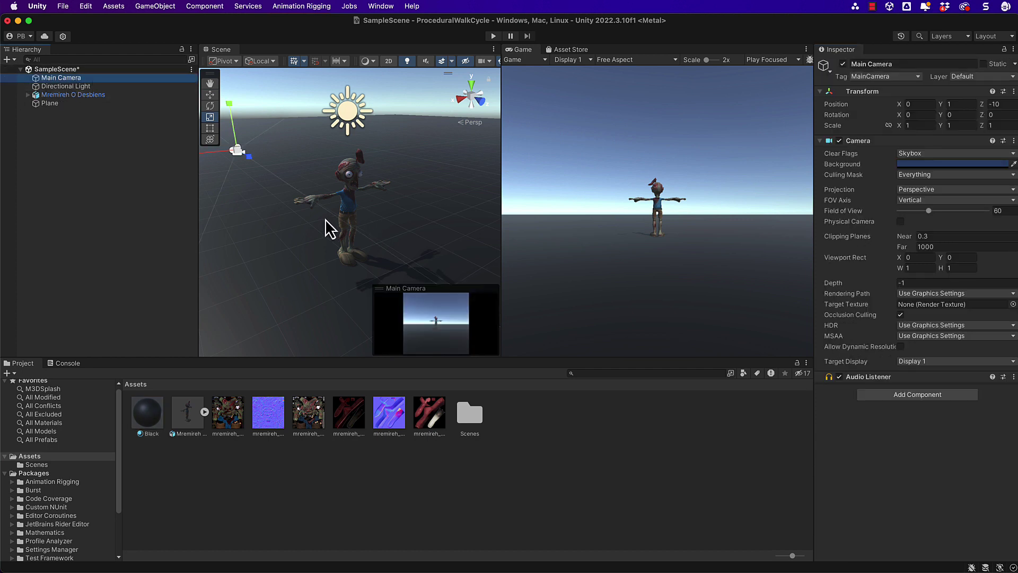
{"action": "left_click_drag", "start_coordinate": [296, 230], "coordinate": [396, 181], "text": "alt"}
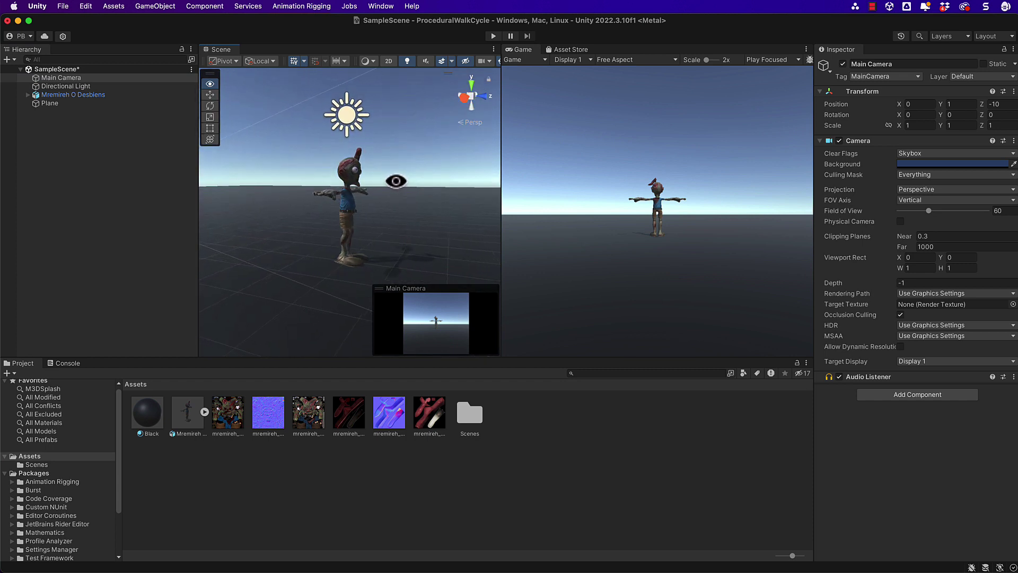
{"action": "left_click_drag", "start_coordinate": [450, 221], "coordinate": [359, 221]}
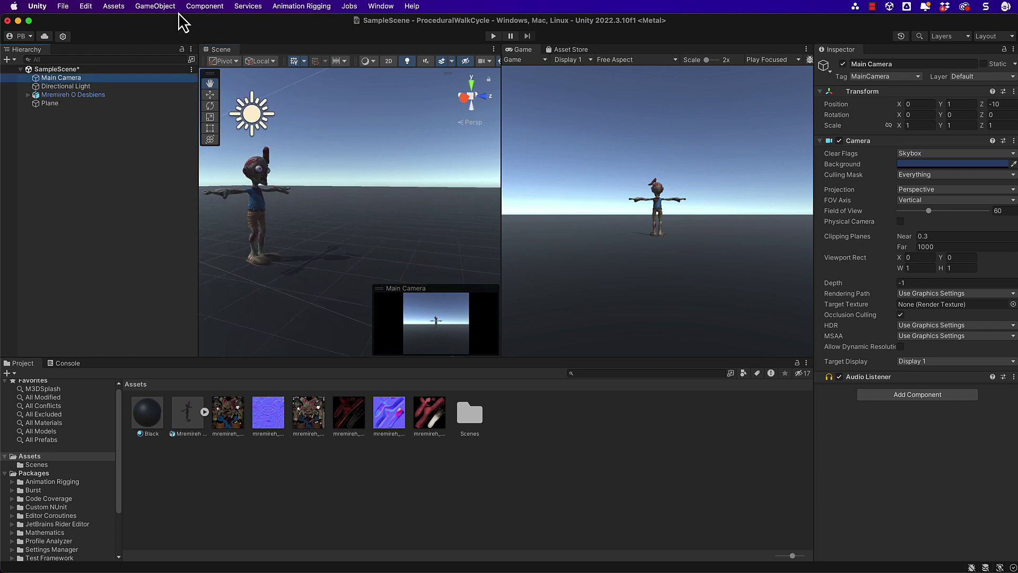
{"action": "left_click", "coordinate": [154, 6]}
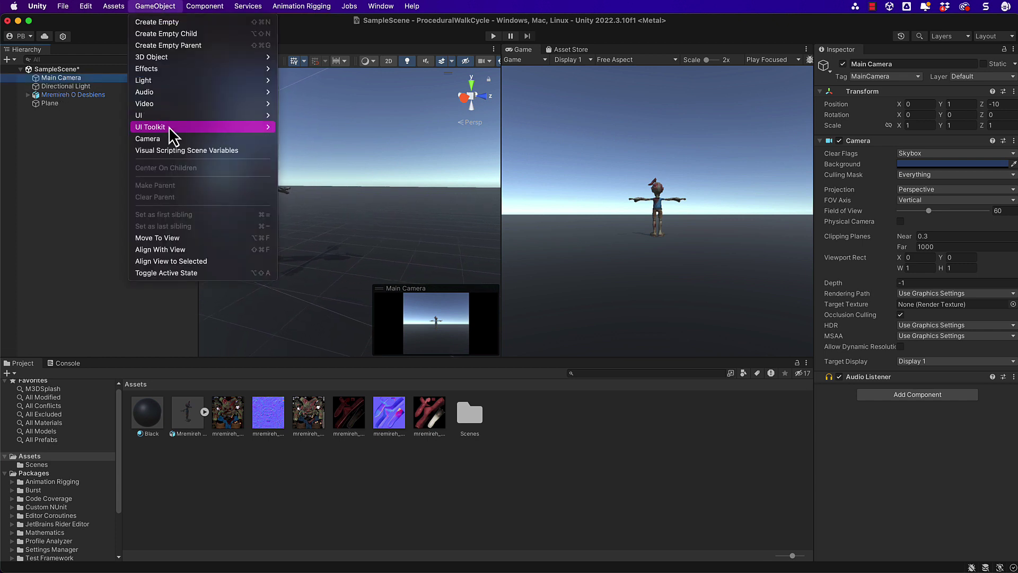
{"action": "left_click", "coordinate": [195, 251]}
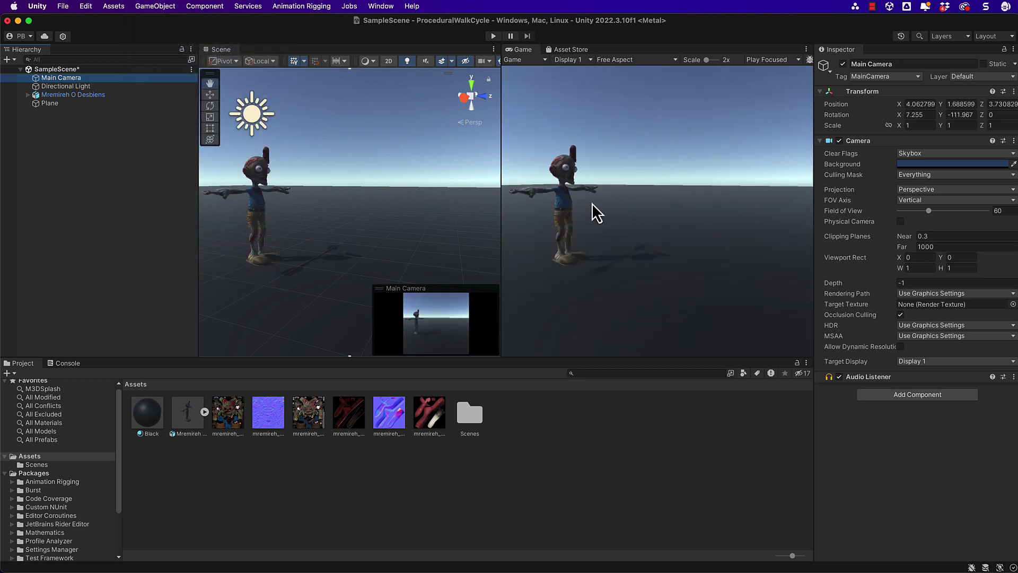
{"action": "left_click", "coordinate": [637, 61]}
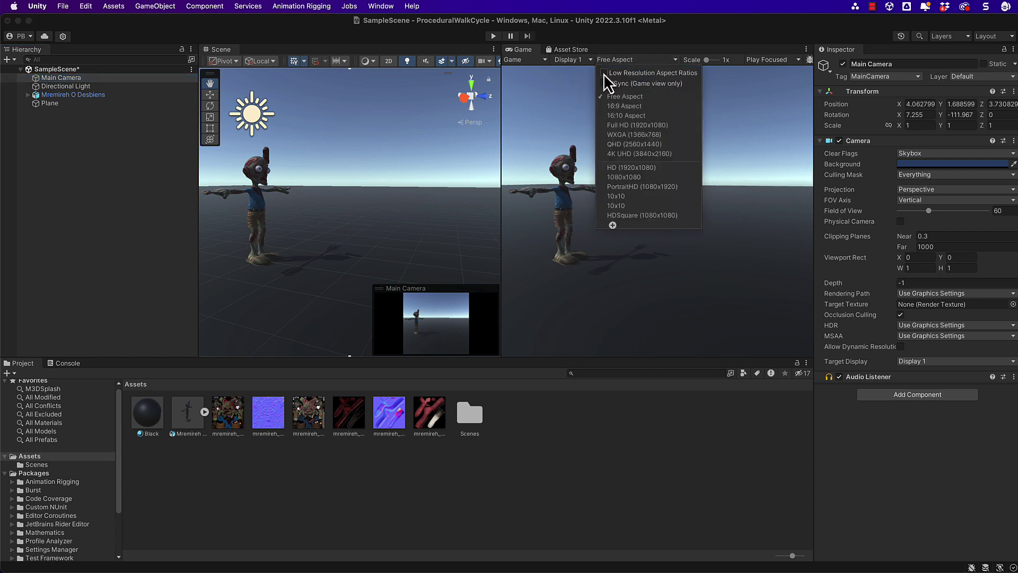
{"action": "left_click", "coordinate": [665, 49]}
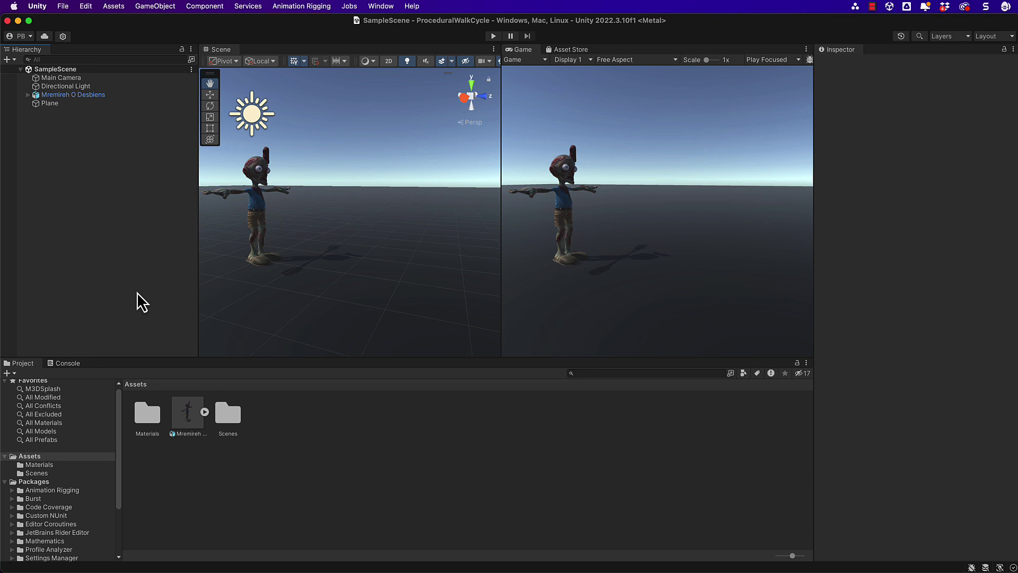
Frame the zombie from the front and expand mixamorig:Hips to show LeftUpLeg, RightUpLeg and Spine.
{"action": "double_click", "coordinate": [54, 95]}
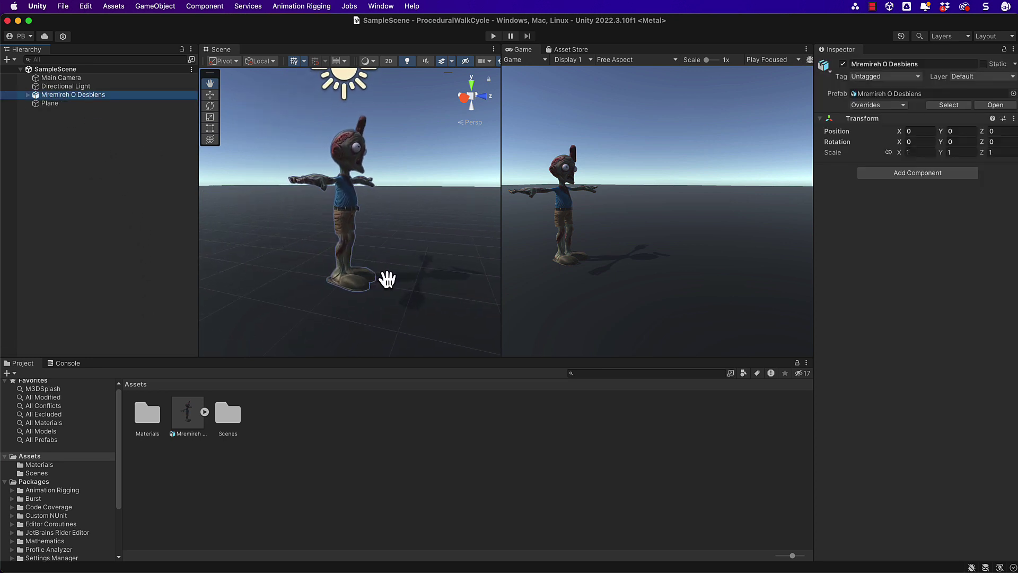
{"action": "left_click_drag", "start_coordinate": [399, 286], "coordinate": [329, 298], "text": "alt"}
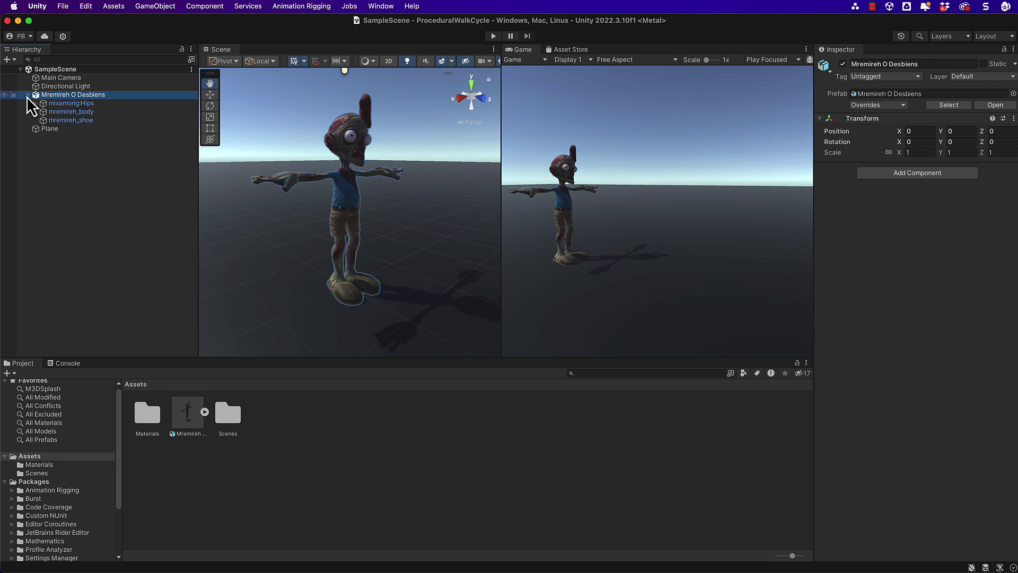
{"action": "left_click", "coordinate": [35, 103]}
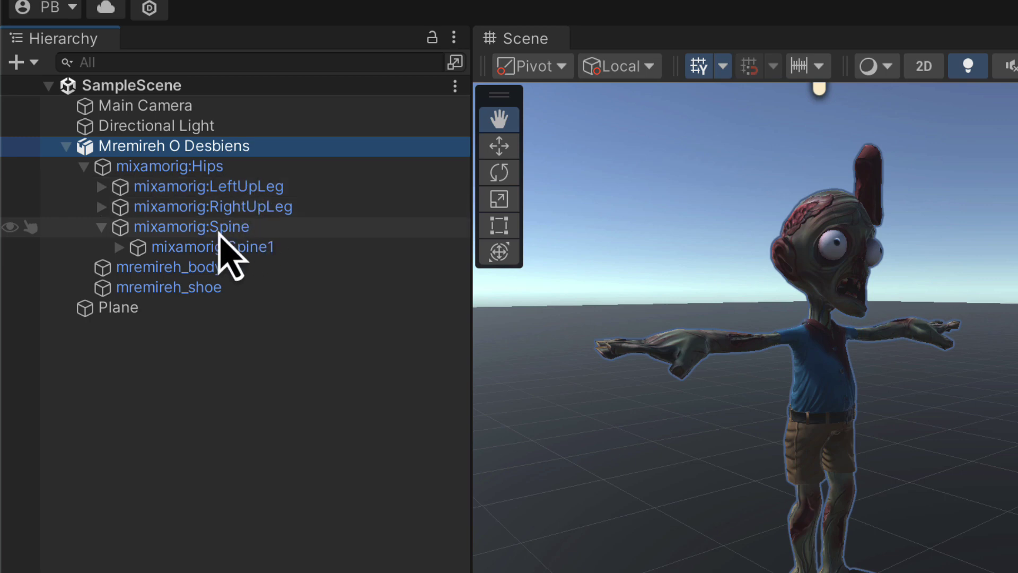
Select mixamorig:Spine with Spine1 shown, switch to the Move tool, and zoom in.
{"action": "left_click", "coordinate": [101, 227]}
{"action": "left_click", "coordinate": [184, 233]}
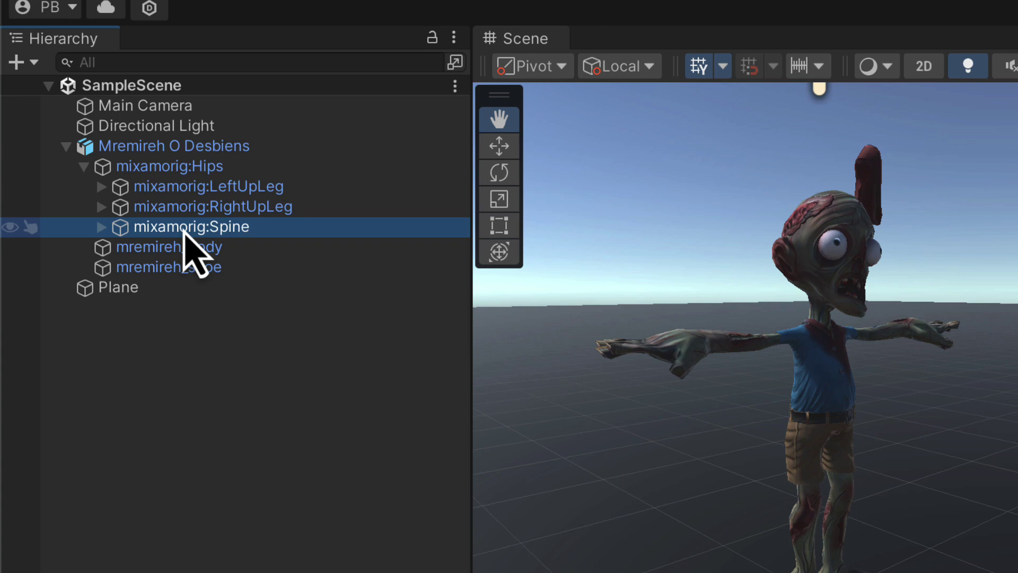
{"action": "left_click", "coordinate": [101, 227]}
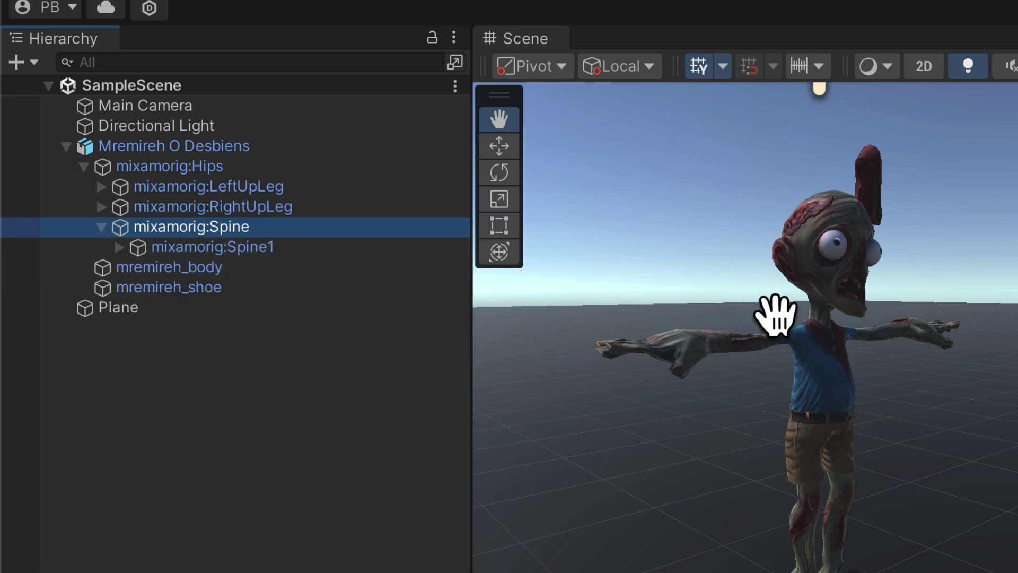
{"action": "key", "text": "w"}
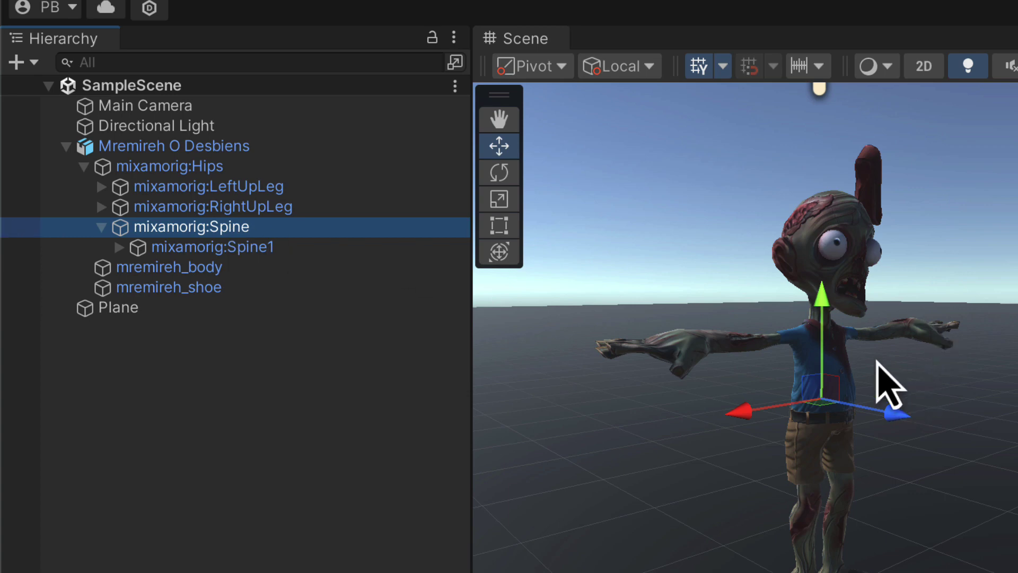
{"action": "scroll", "coordinate": [838, 419], "scroll_direction": "up", "scroll_amount": 5}
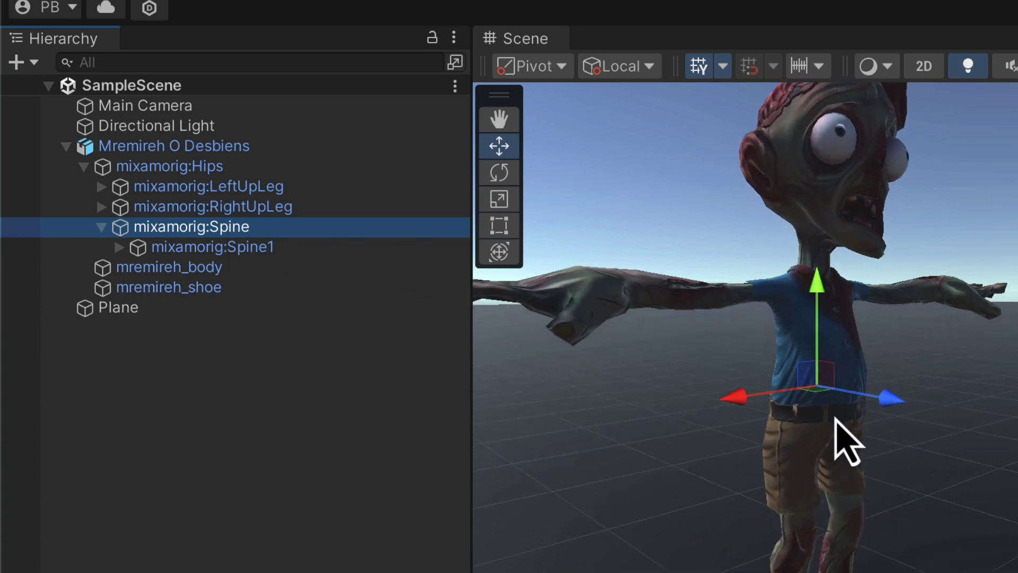
{"action": "scroll", "coordinate": [836, 418], "scroll_direction": "up", "scroll_amount": 3}
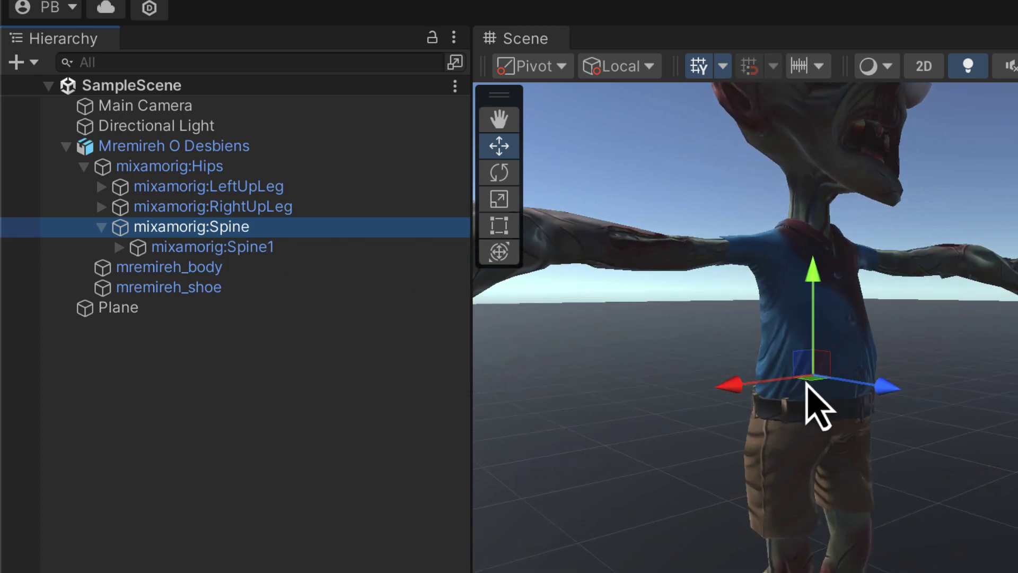
Select and inspect the LeftUpLeg and RightUpLeg bones from around the hips.
{"action": "left_click", "coordinate": [228, 192]}
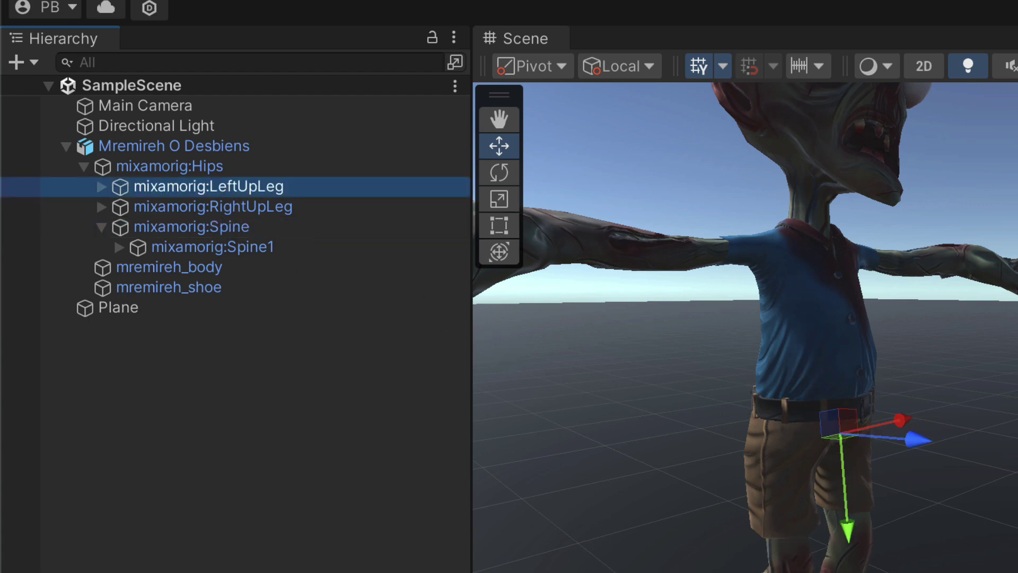
{"action": "left_click_drag", "start_coordinate": [684, 570], "coordinate": [848, 556], "text": "alt"}
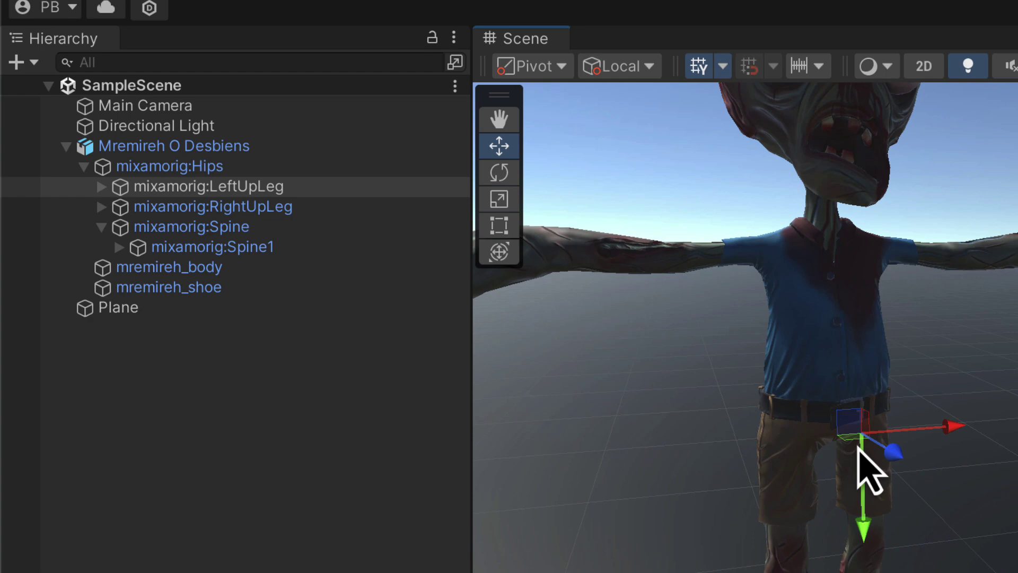
{"action": "left_click", "coordinate": [190, 208]}
{"action": "left_click_drag", "start_coordinate": [636, 525], "coordinate": [709, 514], "text": "alt"}
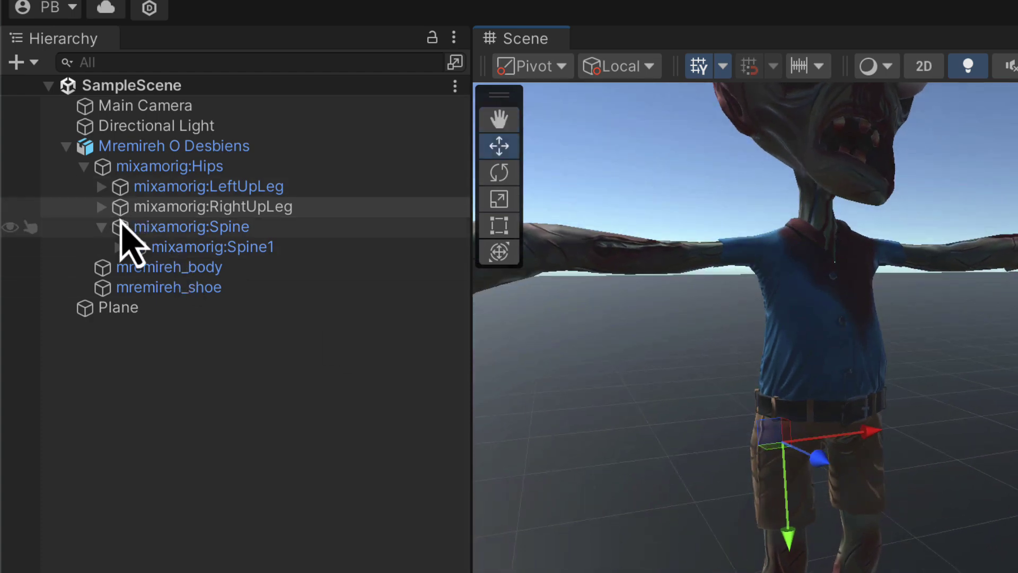
Expand the left leg chain through LeftLeg and LeftFoot and select LeftToeBase.
{"action": "left_click", "coordinate": [101, 186]}
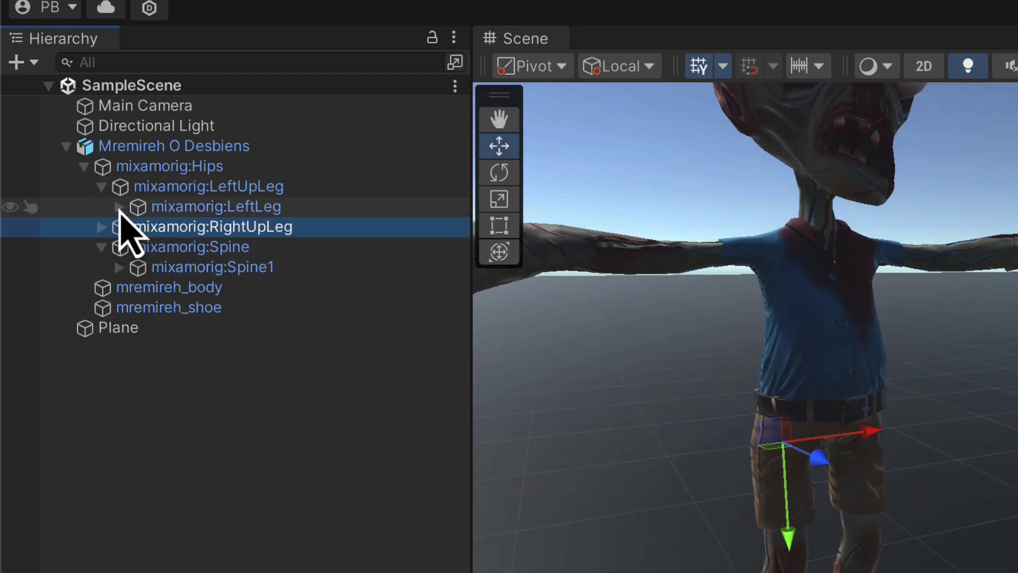
{"action": "left_click", "coordinate": [119, 207]}
{"action": "left_click", "coordinate": [136, 227]}
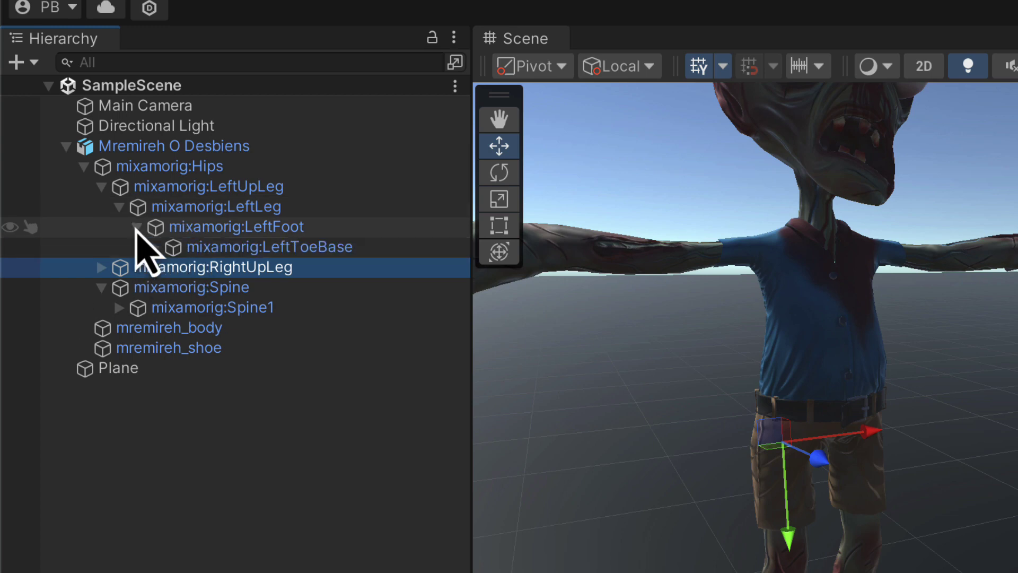
{"action": "left_click", "coordinate": [220, 249]}
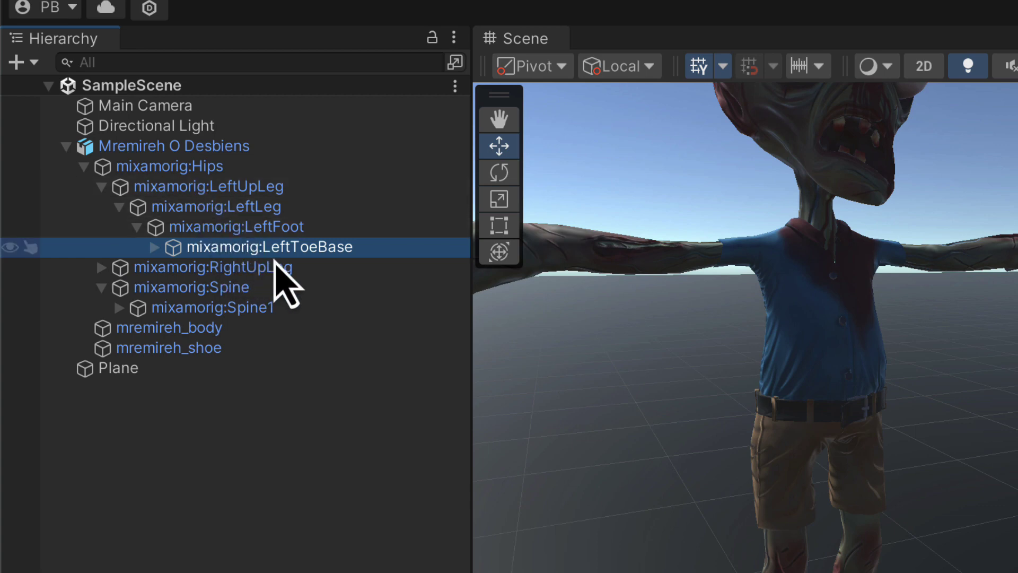
Nudge the mixamorig:LeftUpLeg bone sideways along X and drag it back to its original spot.
{"action": "left_click", "coordinate": [166, 191]}
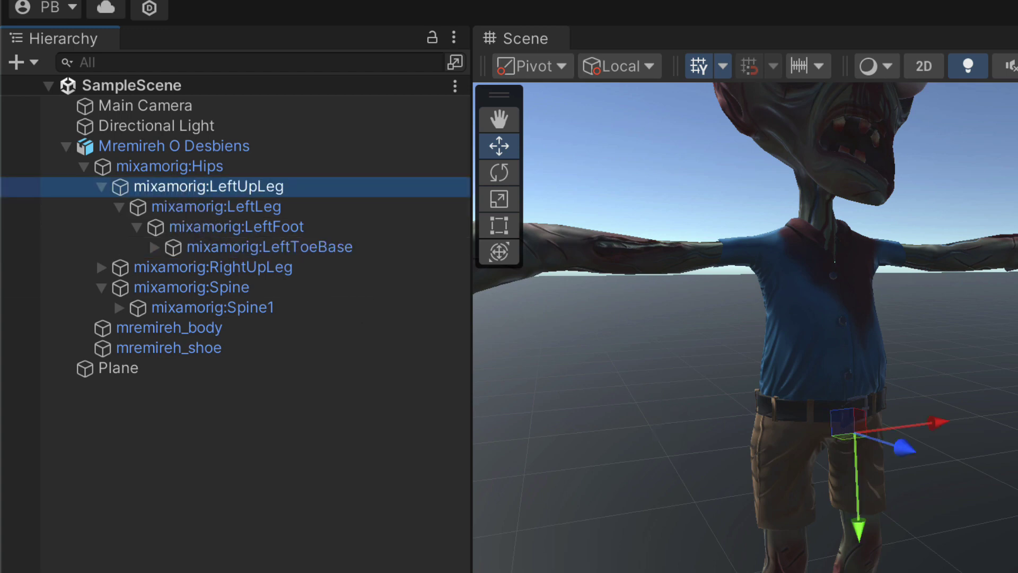
{"action": "left_click_drag", "start_coordinate": [939, 424], "coordinate": [1001, 432]}
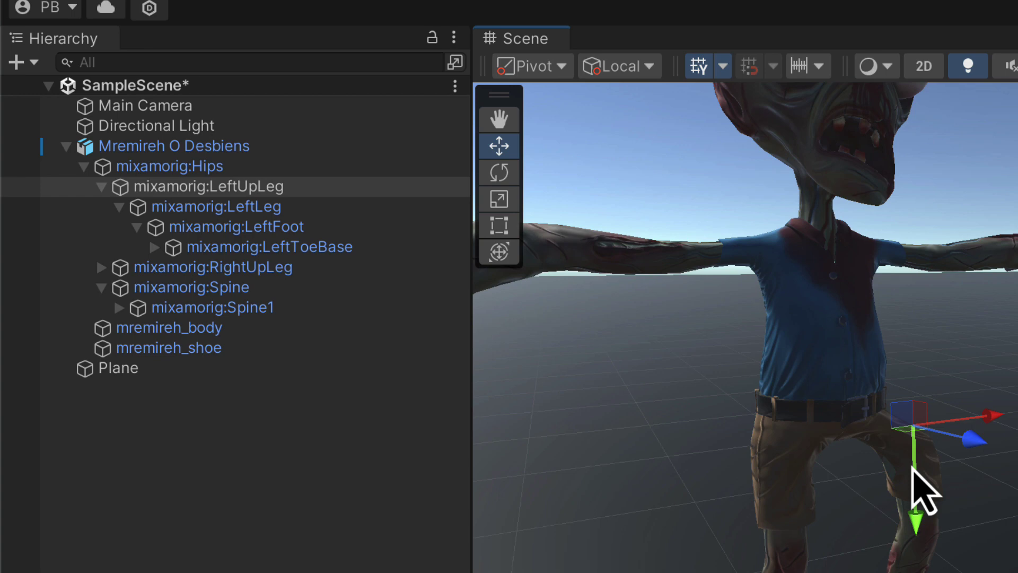
{"action": "left_click_drag", "start_coordinate": [990, 420], "coordinate": [944, 429]}
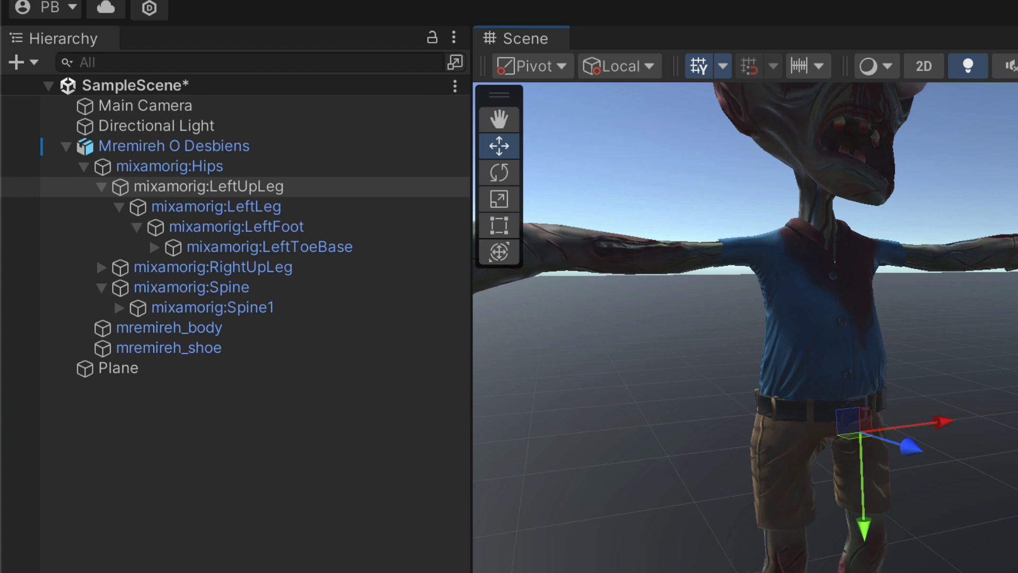
{"action": "left_click", "coordinate": [208, 186]}
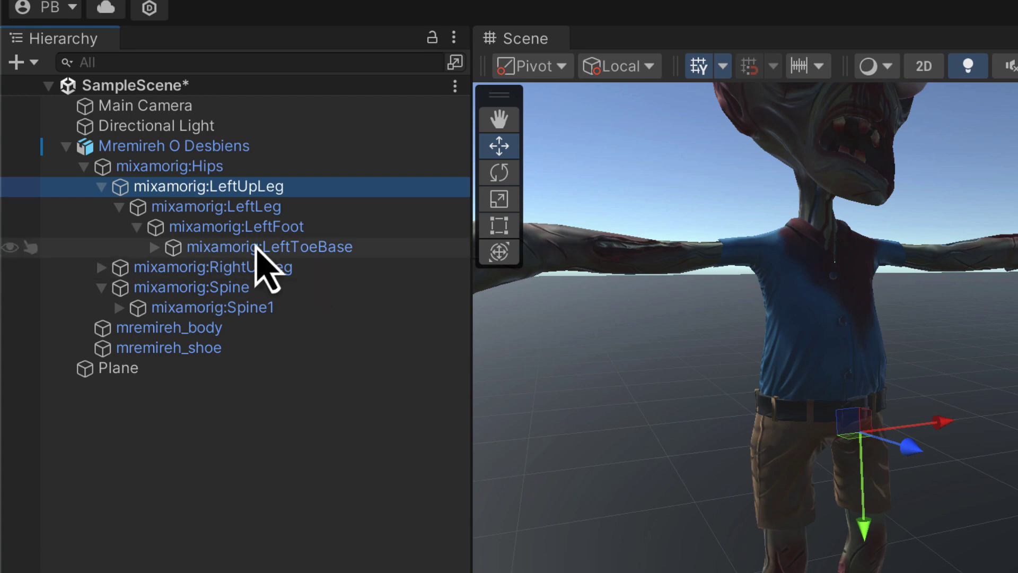
Run Animation Rigging's Bone Renderer Setup on the Mremireh O Desbiens root and inspect the skeleton.
{"action": "left_click", "coordinate": [84, 167]}
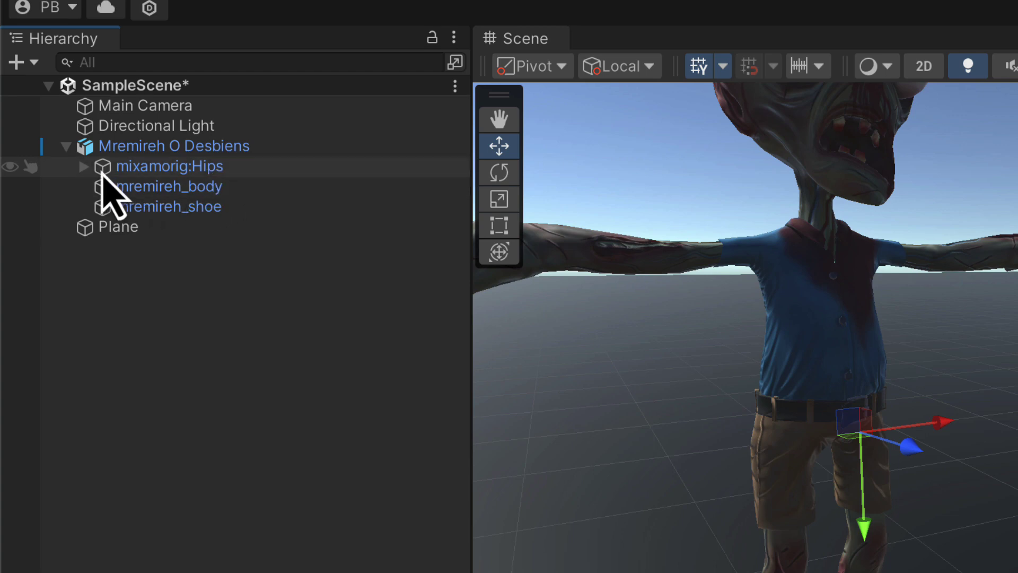
{"action": "left_click", "coordinate": [134, 147]}
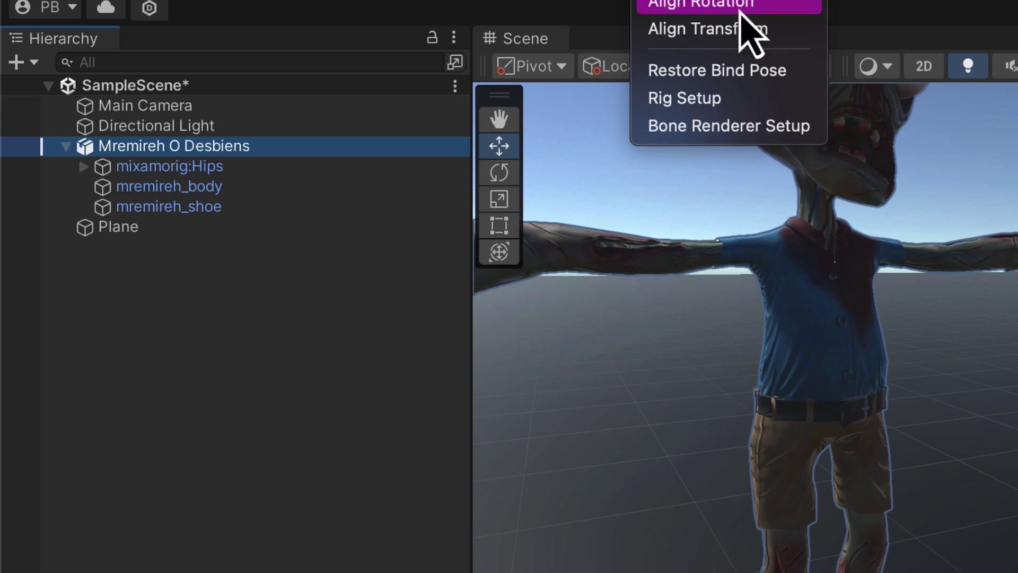
{"action": "left_click", "coordinate": [753, 133]}
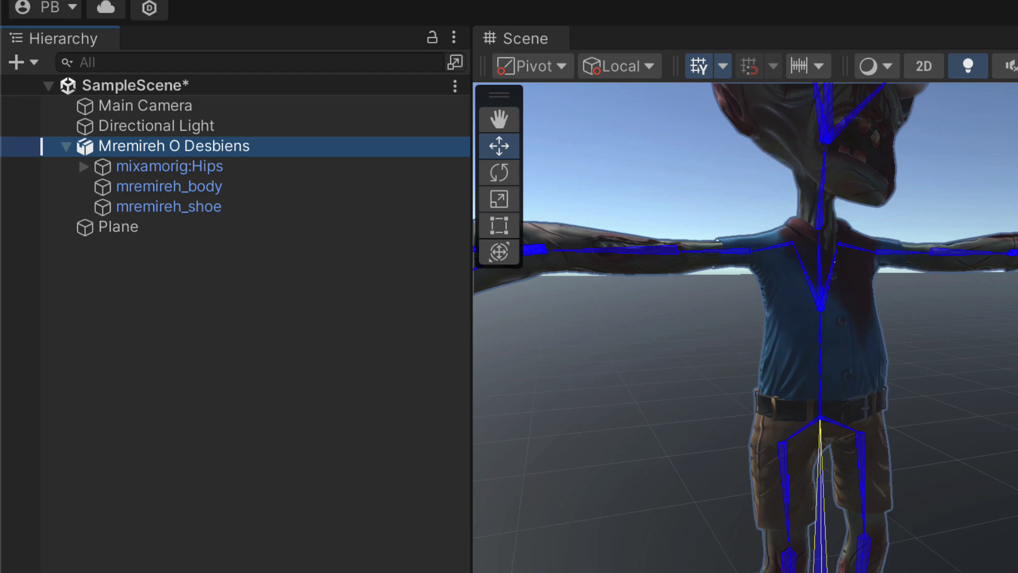
{"action": "left_click_drag", "start_coordinate": [1006, 391], "coordinate": [735, 334], "text": "alt"}
{"action": "scroll", "coordinate": [743, 353], "scroll_direction": "down", "scroll_amount": 3}
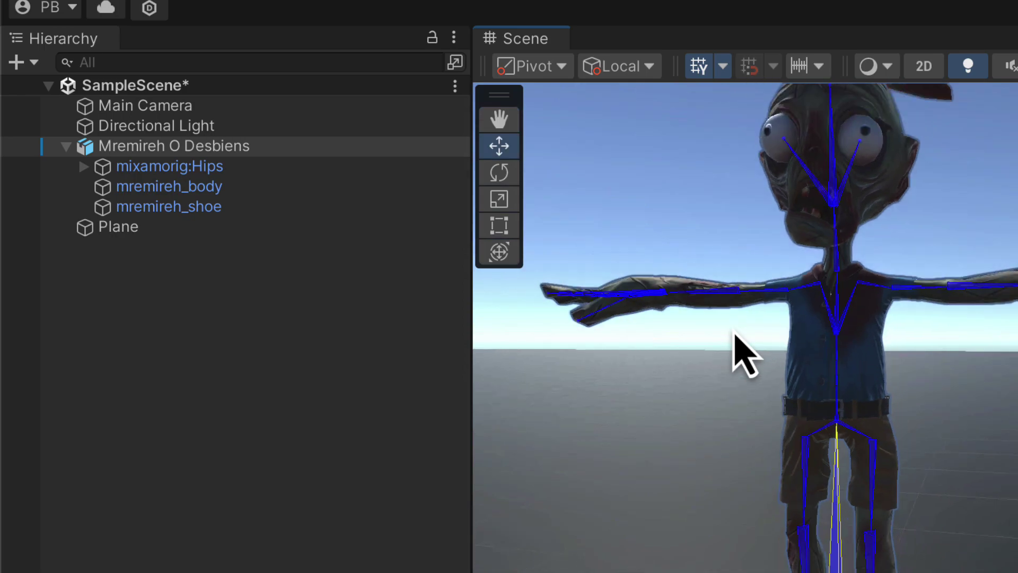
{"action": "left_click_drag", "start_coordinate": [750, 428], "coordinate": [1011, 438], "text": "alt"}
{"action": "scroll", "coordinate": [1008, 440], "scroll_direction": "up", "scroll_amount": 4}
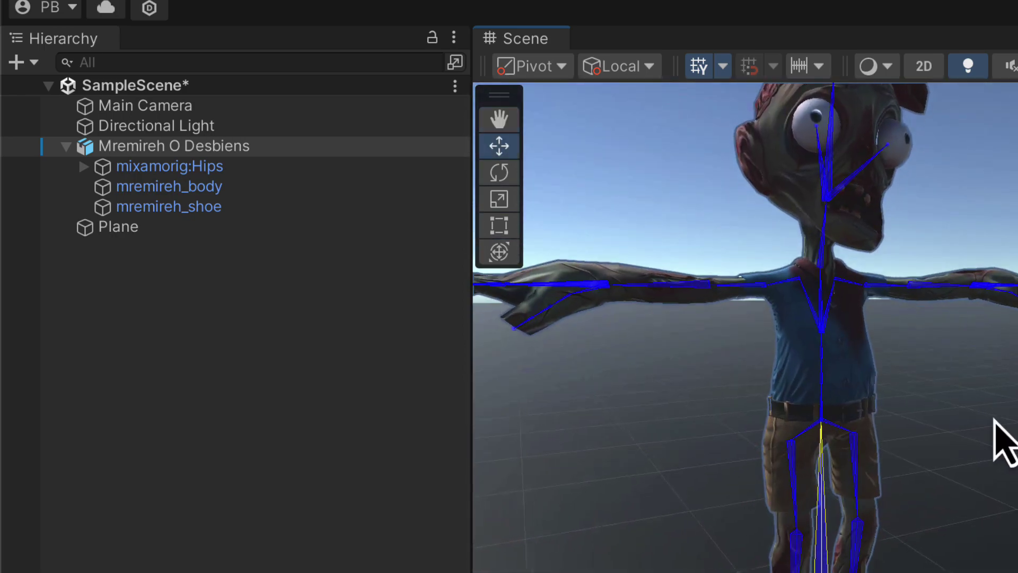